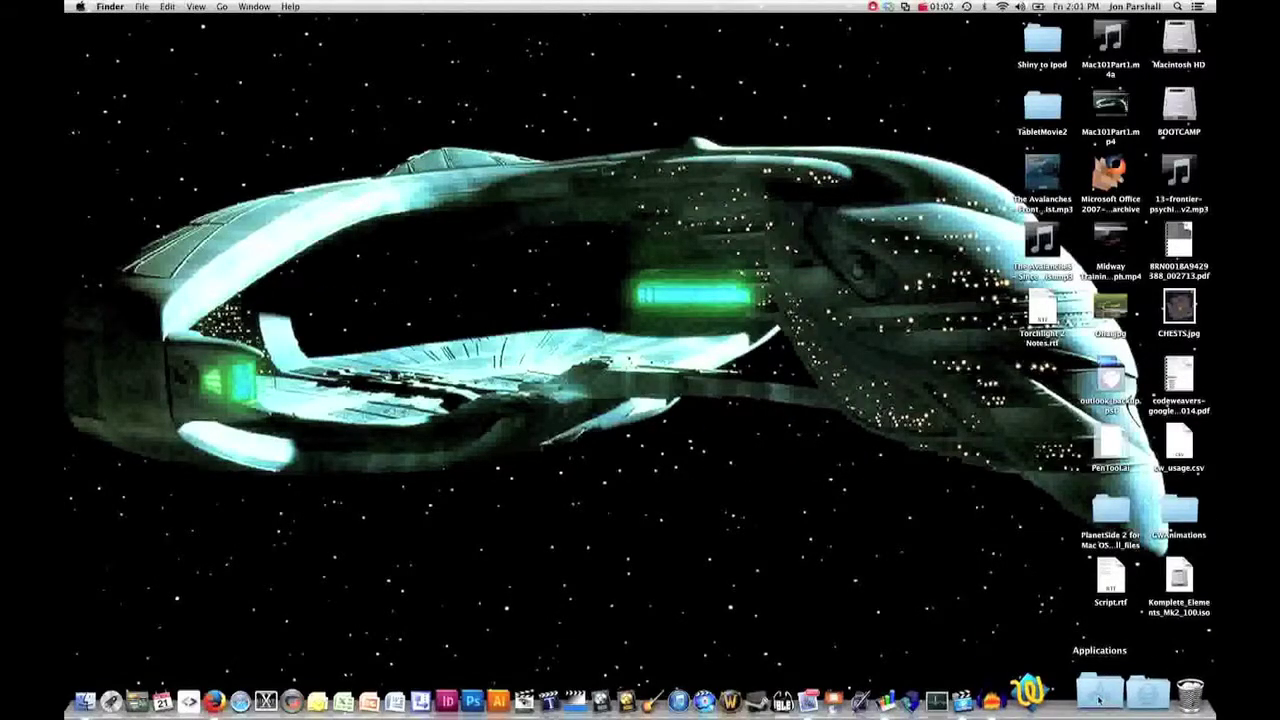
Launch Font Book.app from the Applications stack in the Dock
click(1099, 700)
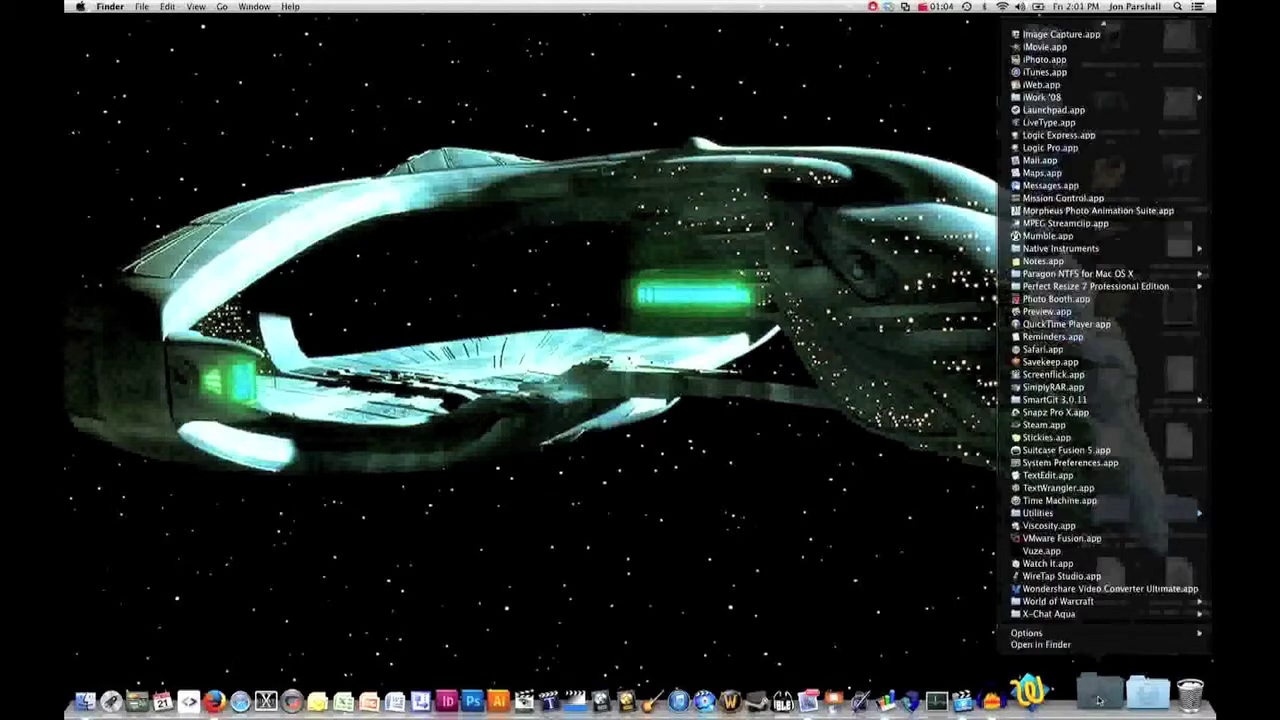
scroll(1047, 453, up, 10)
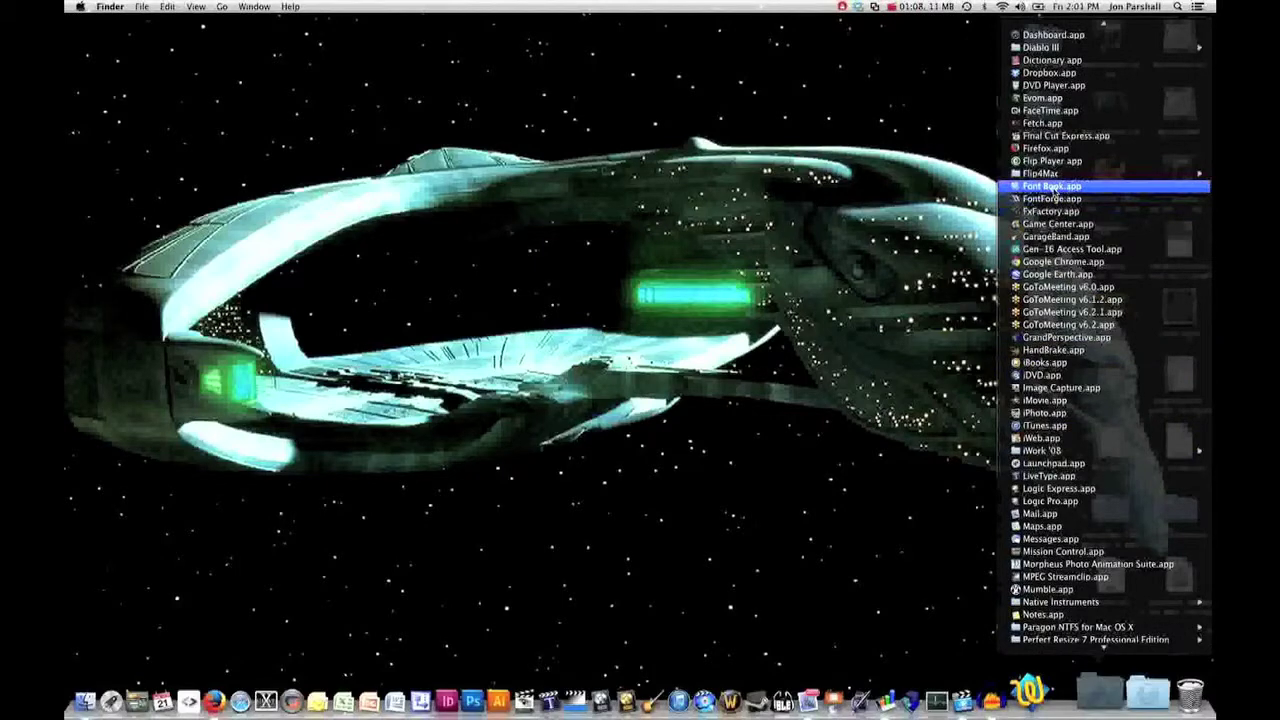
click(1050, 188)
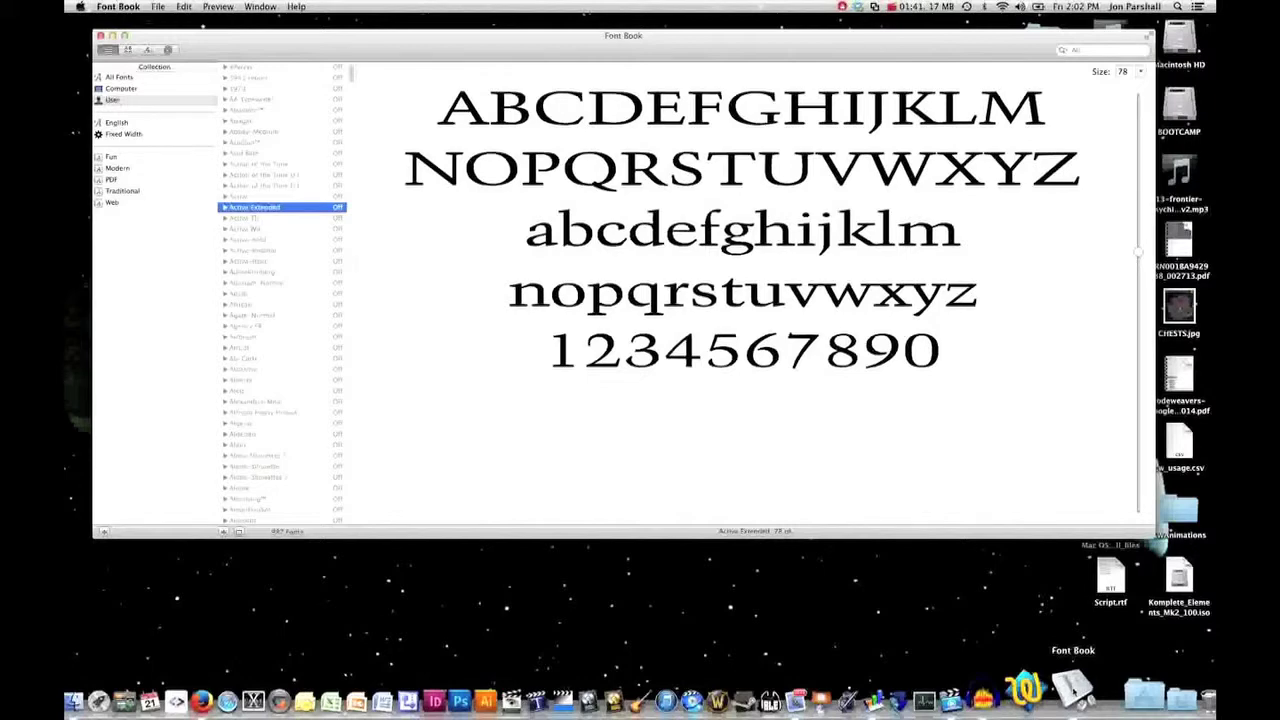
Turn on Keep in Dock for Font Book from its Dock icon's Options menu
right_click(1076, 692)
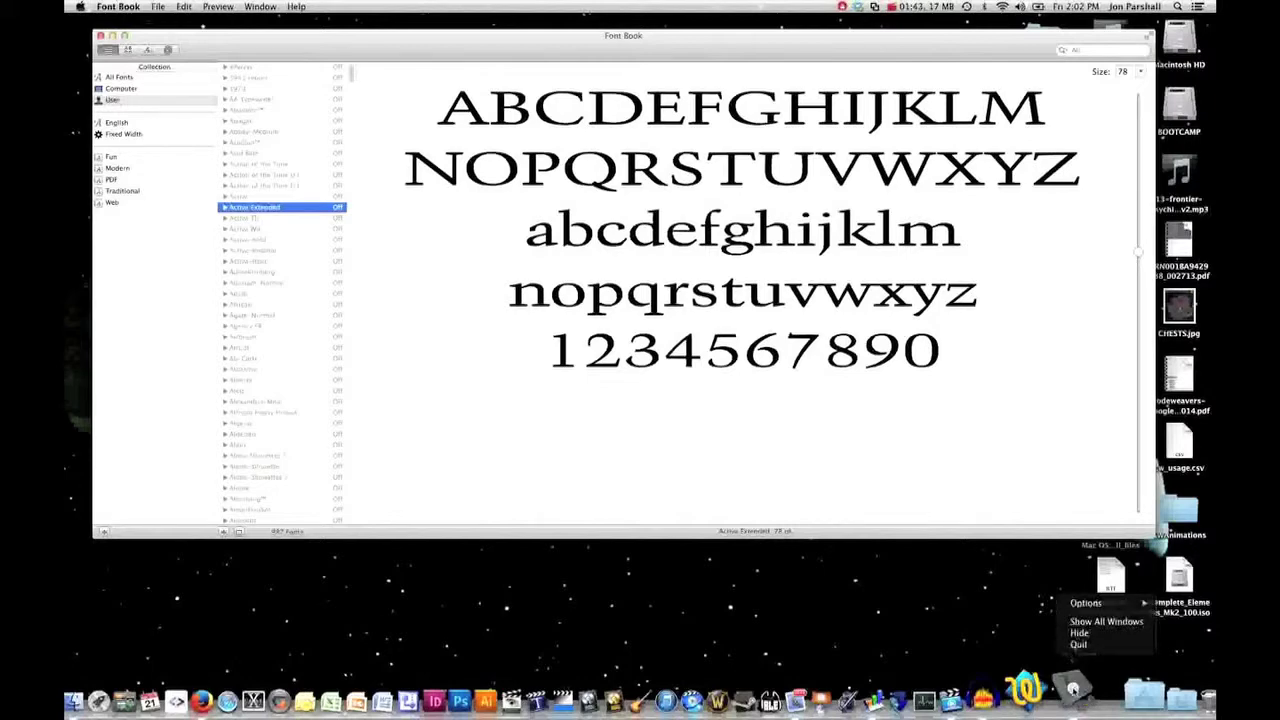
mouse_move(1080, 606)
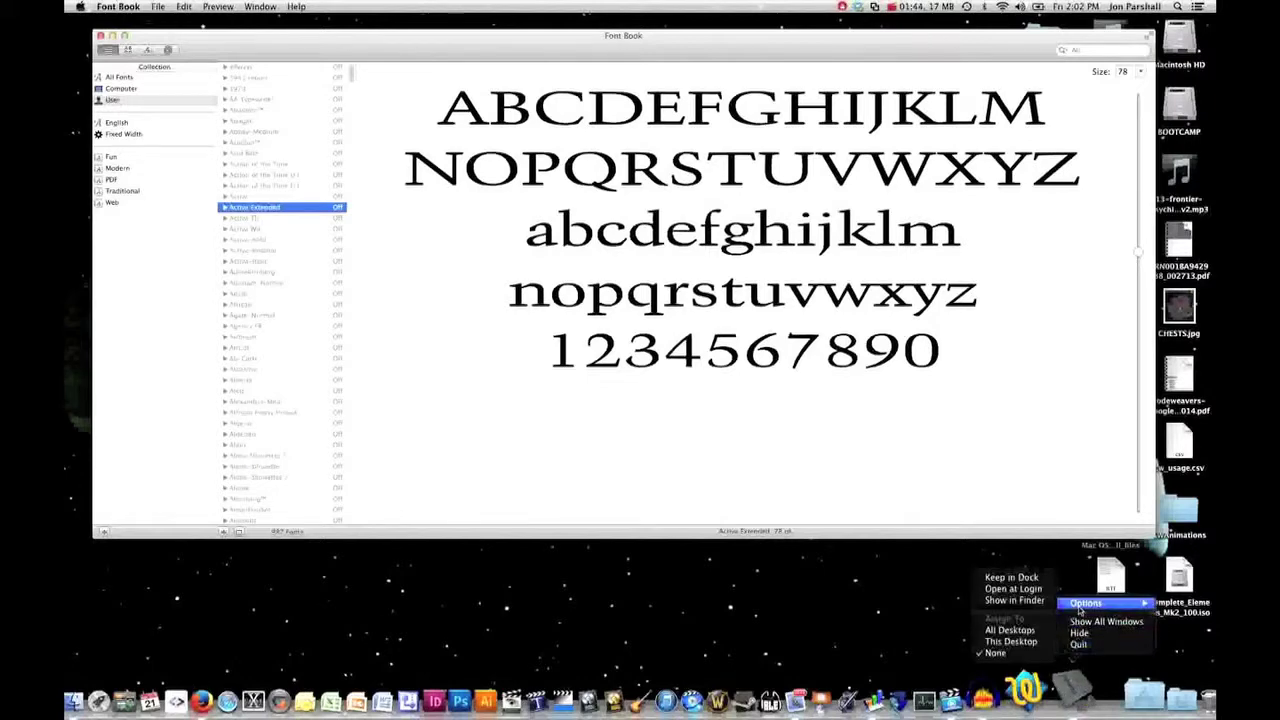
click(1011, 578)
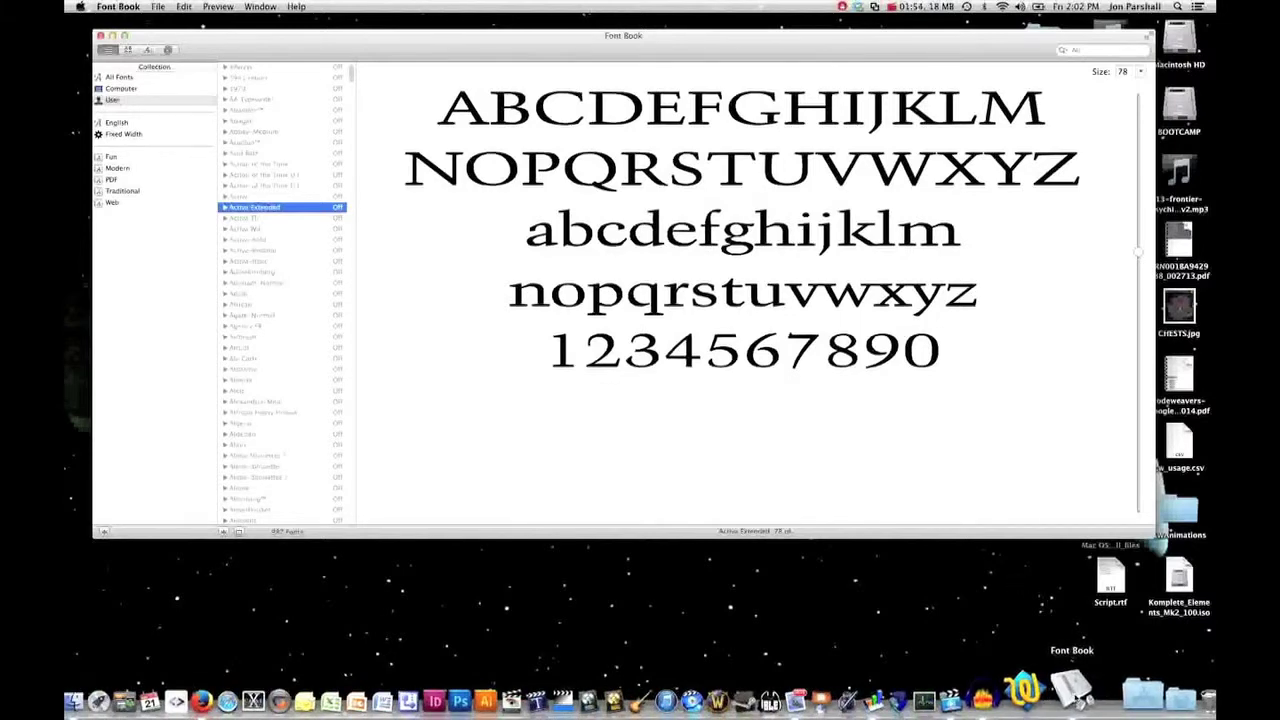
Turn Keep in Dock off again for Font Book and close its window
right_click(1072, 688)
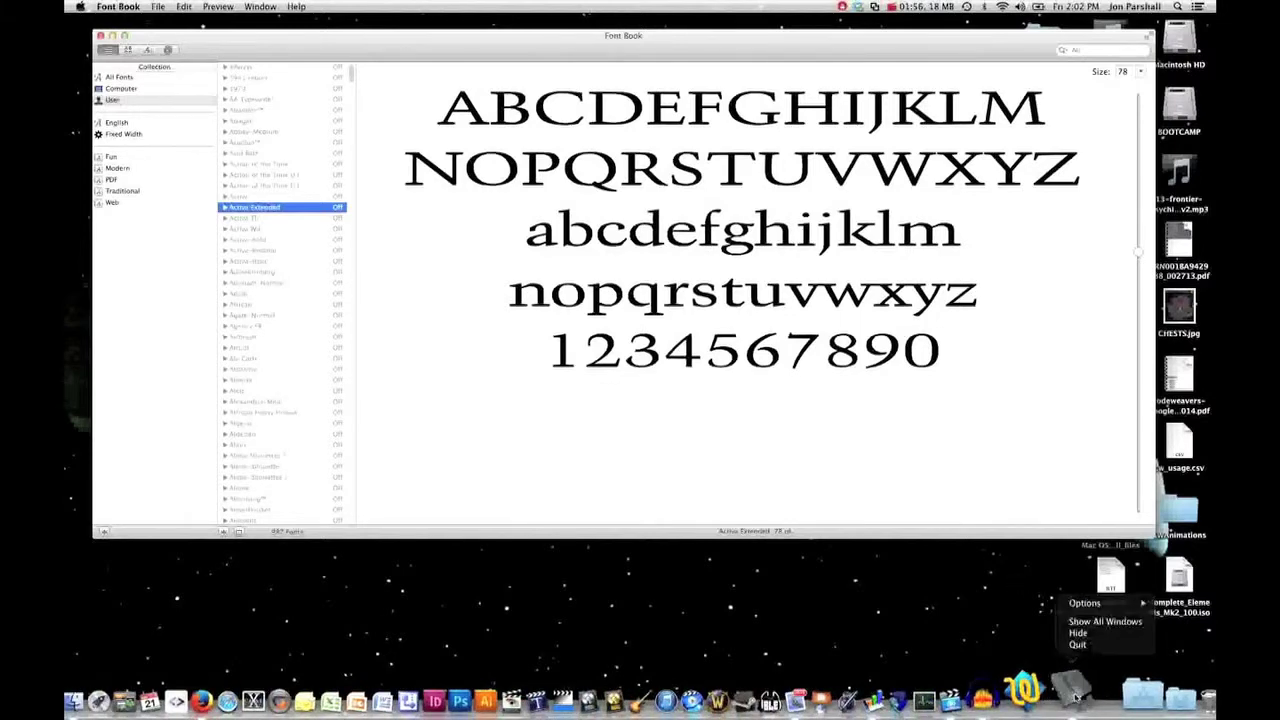
mouse_move(1085, 603)
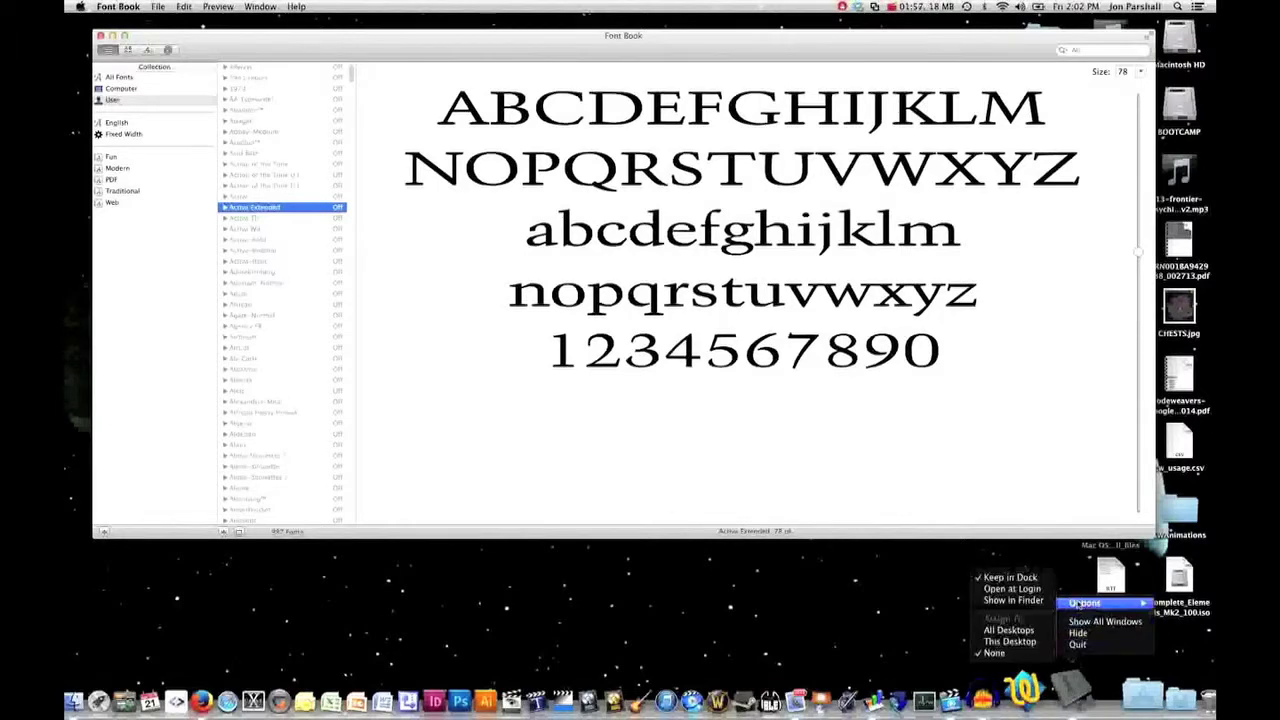
click(1008, 578)
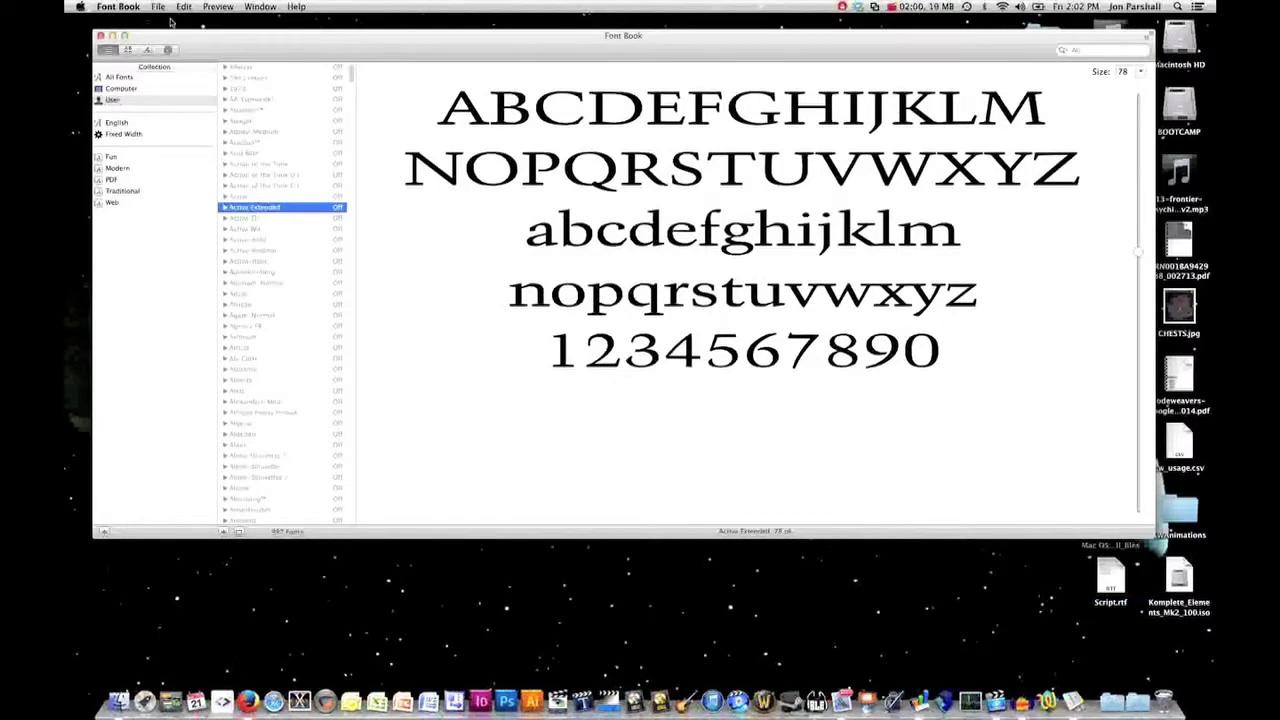
click(100, 36)
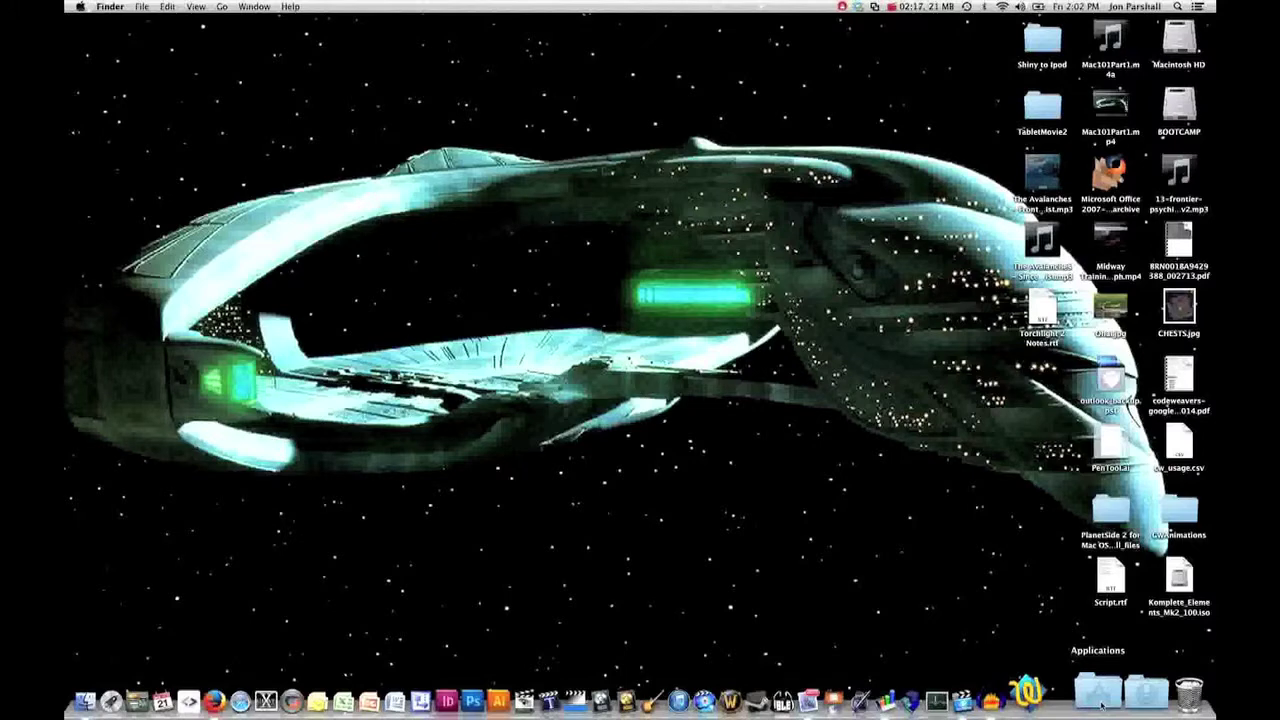
Relaunch Font Book from the Applications stack, then restore the minimized Firefox window
click(1100, 703)
scroll(1116, 400, up, 5)
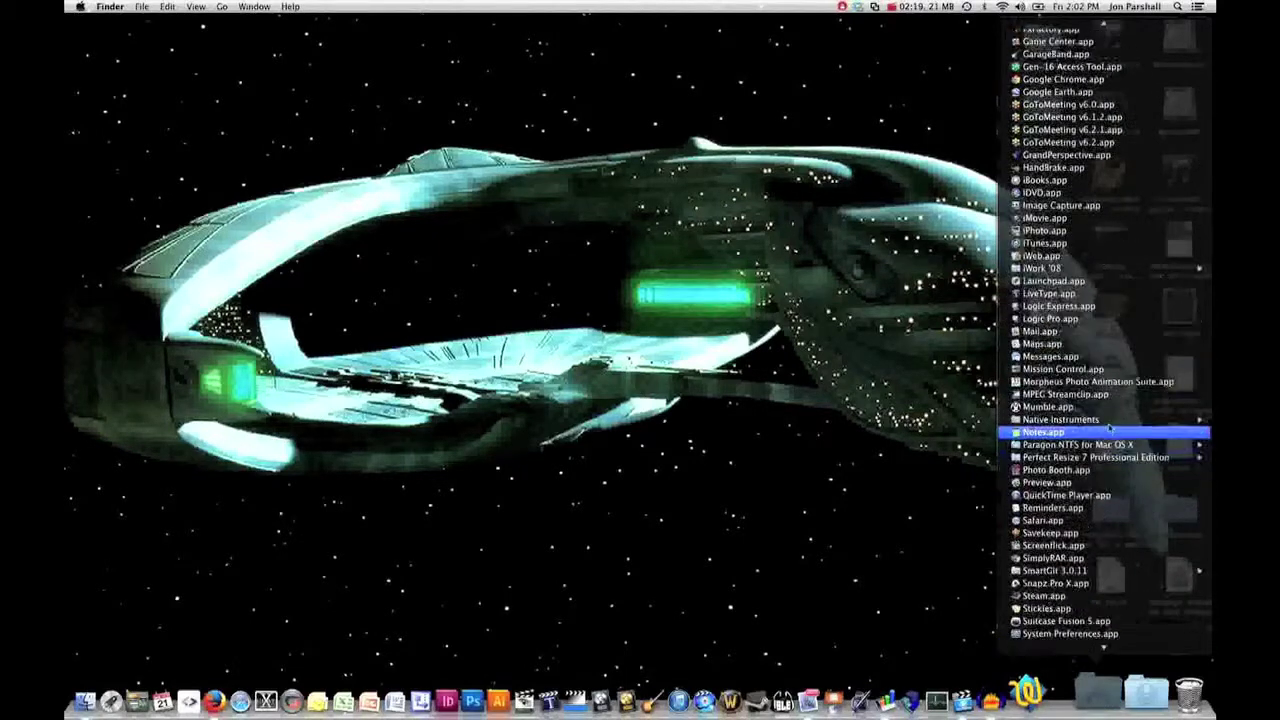
scroll(1116, 362, up, 1)
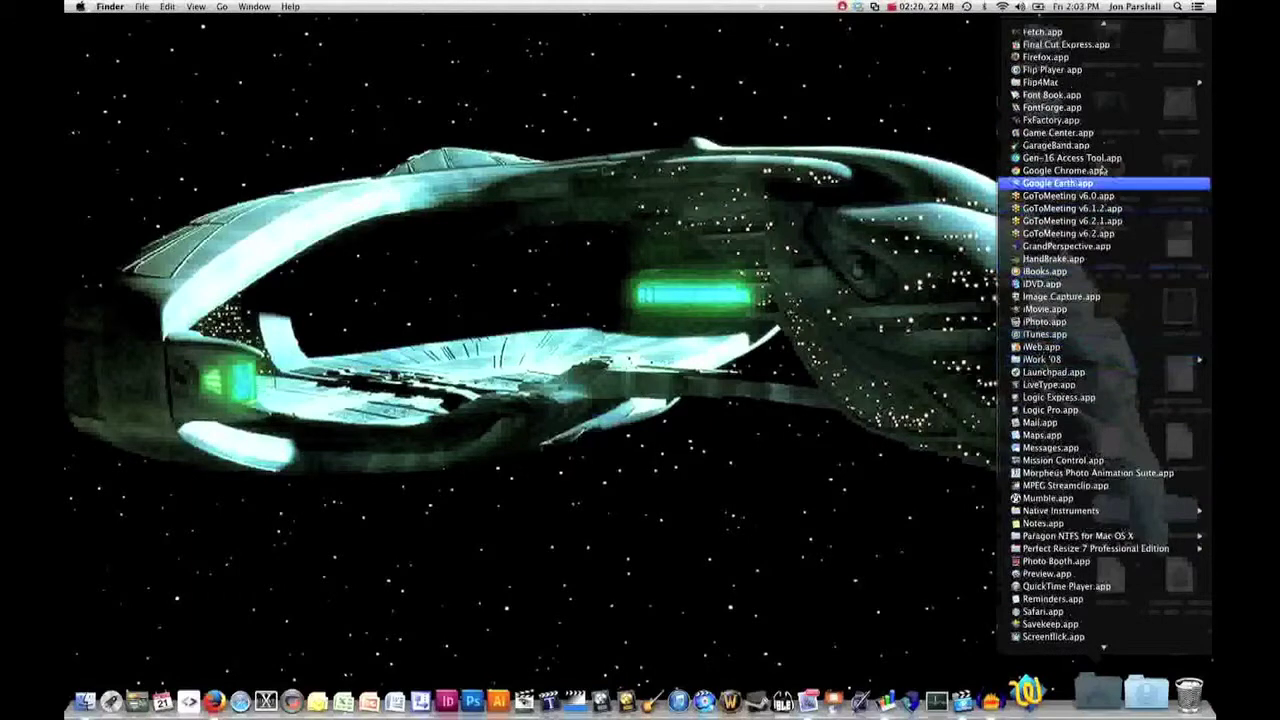
click(1091, 96)
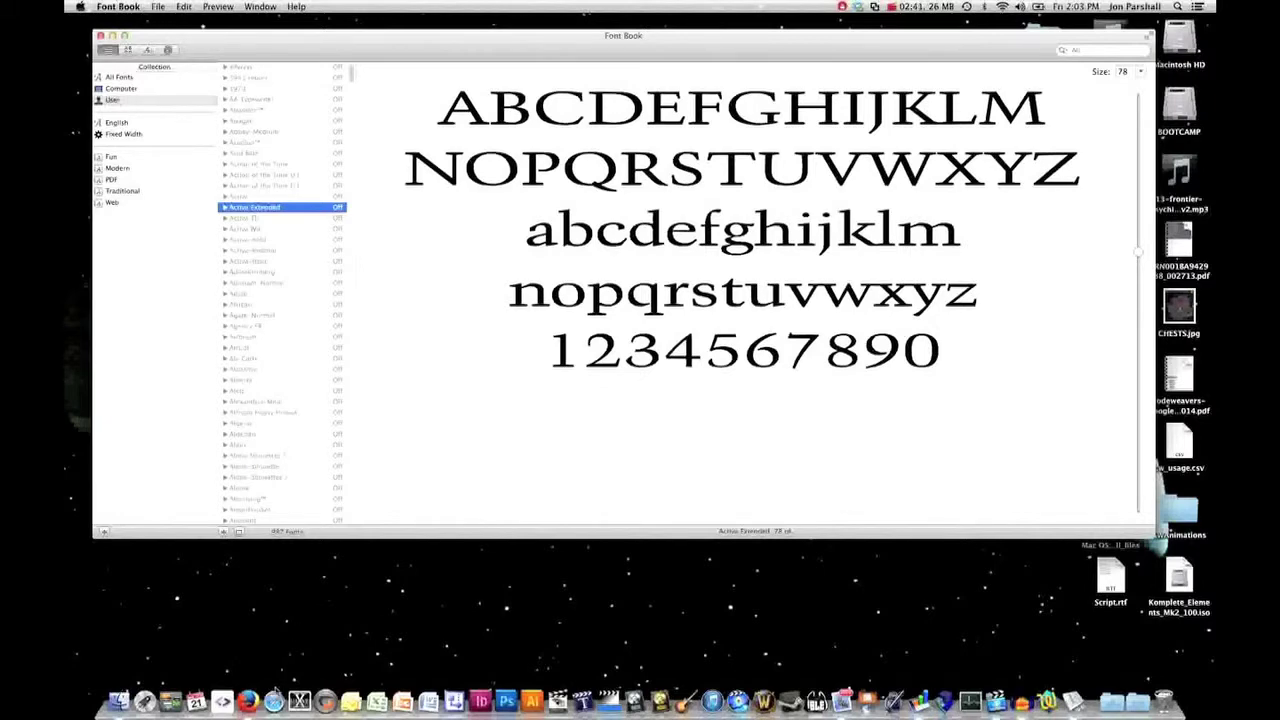
click(249, 697)
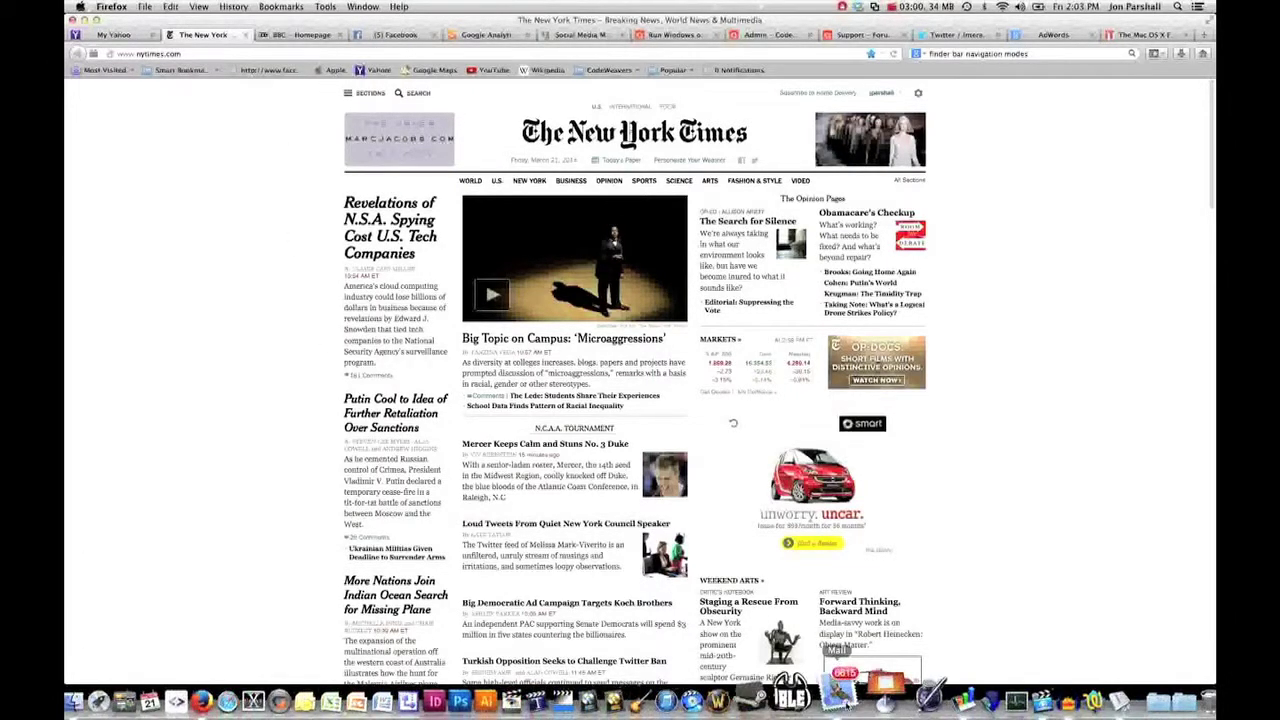
Bring the Mail inbox window to the front from the Dock
click(843, 700)
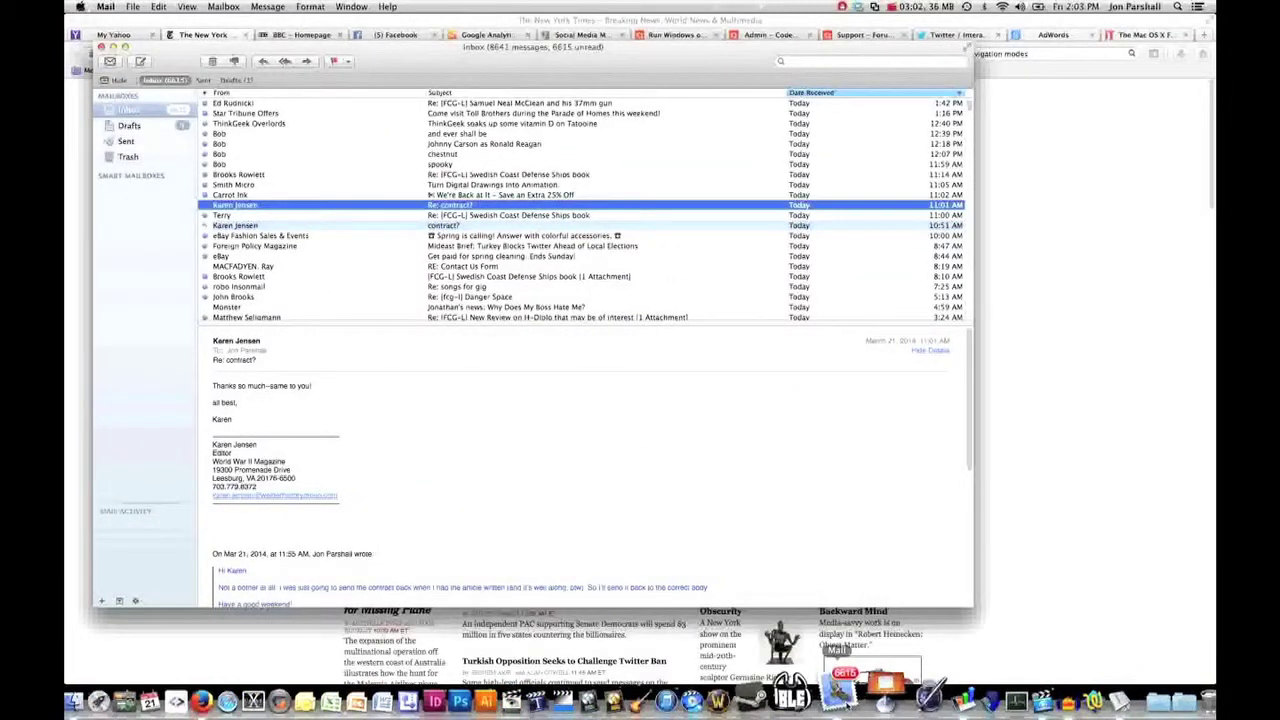
click(920, 700)
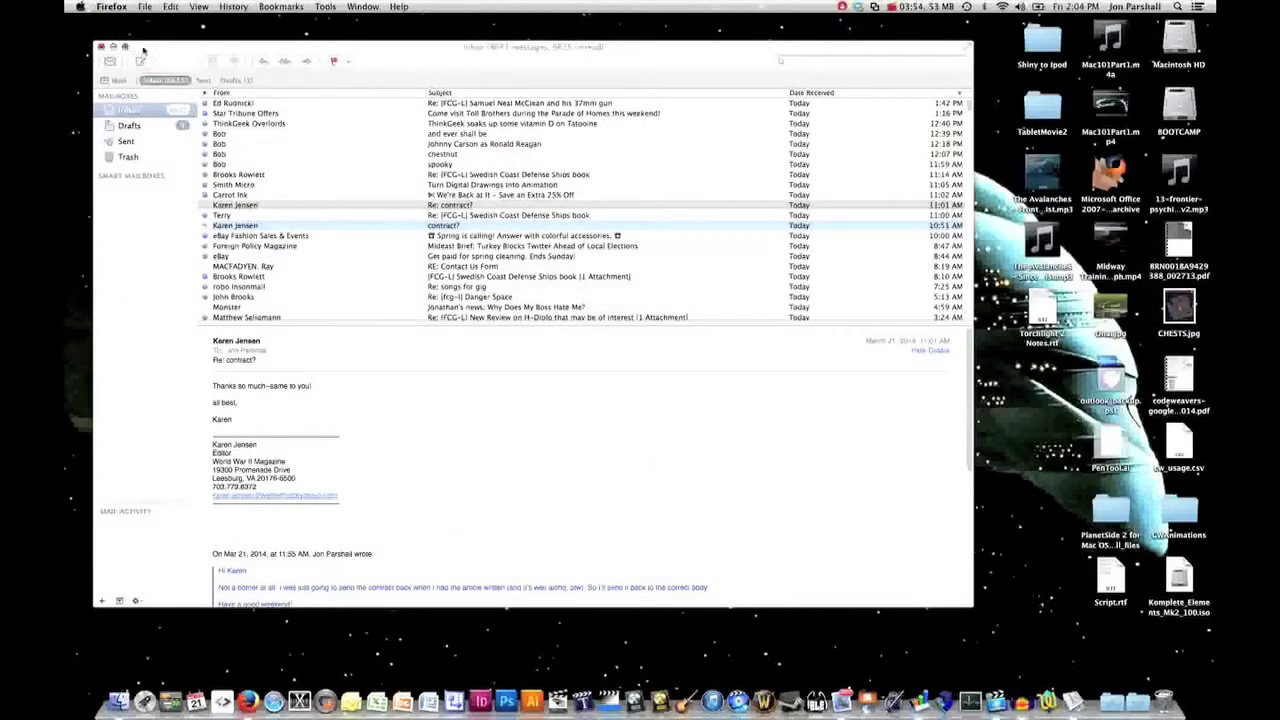
Minimize Mail, open a Finder window, move it to the left side, and show Documents
click(113, 47)
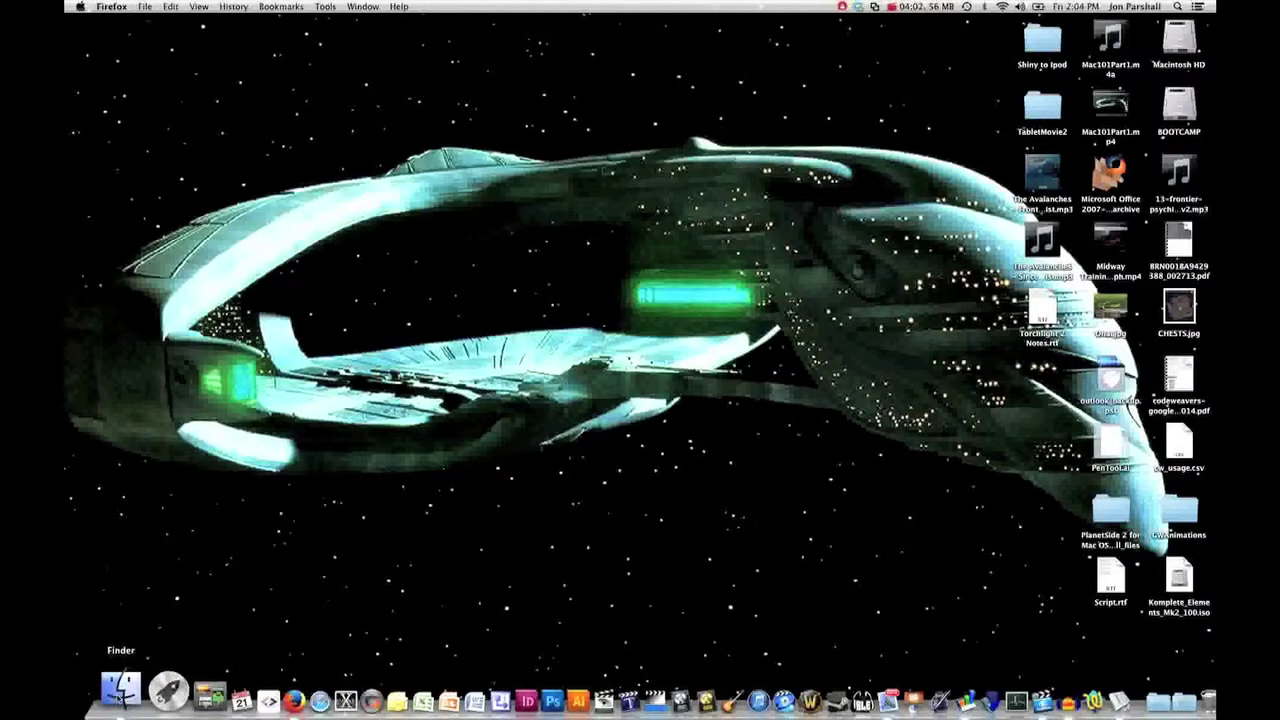
click(120, 692)
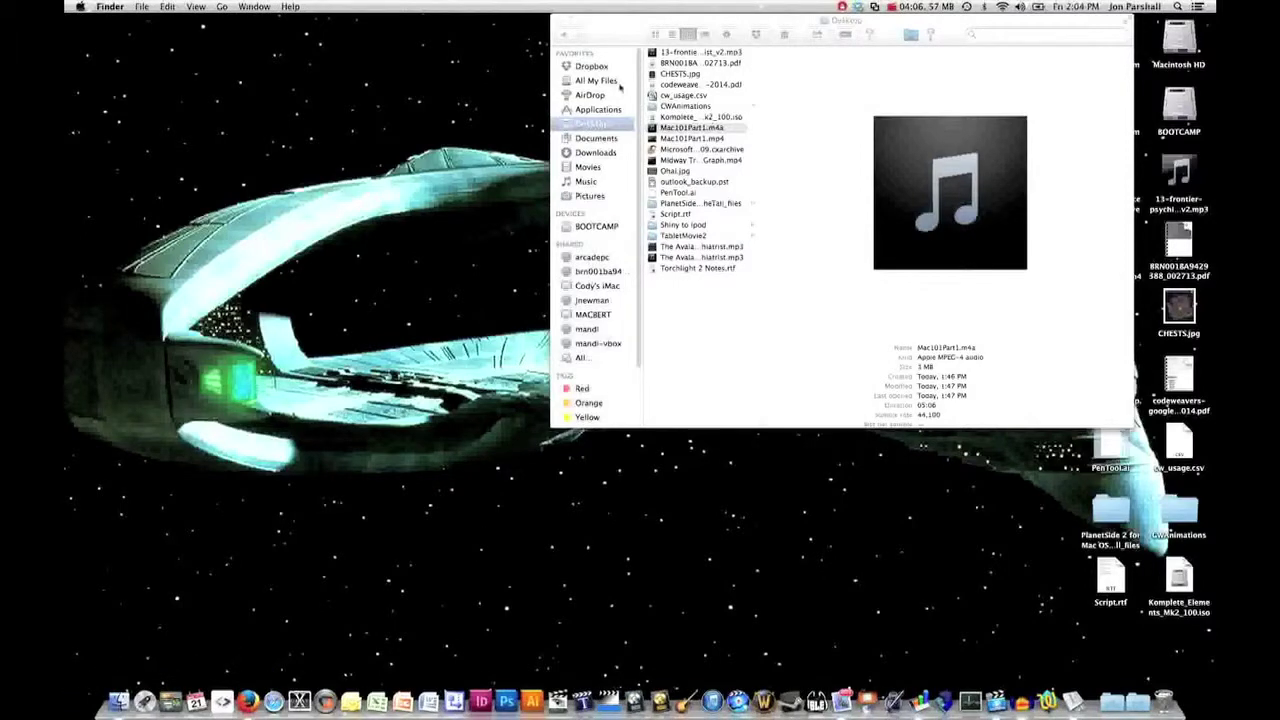
drag(624, 31, 164, 32)
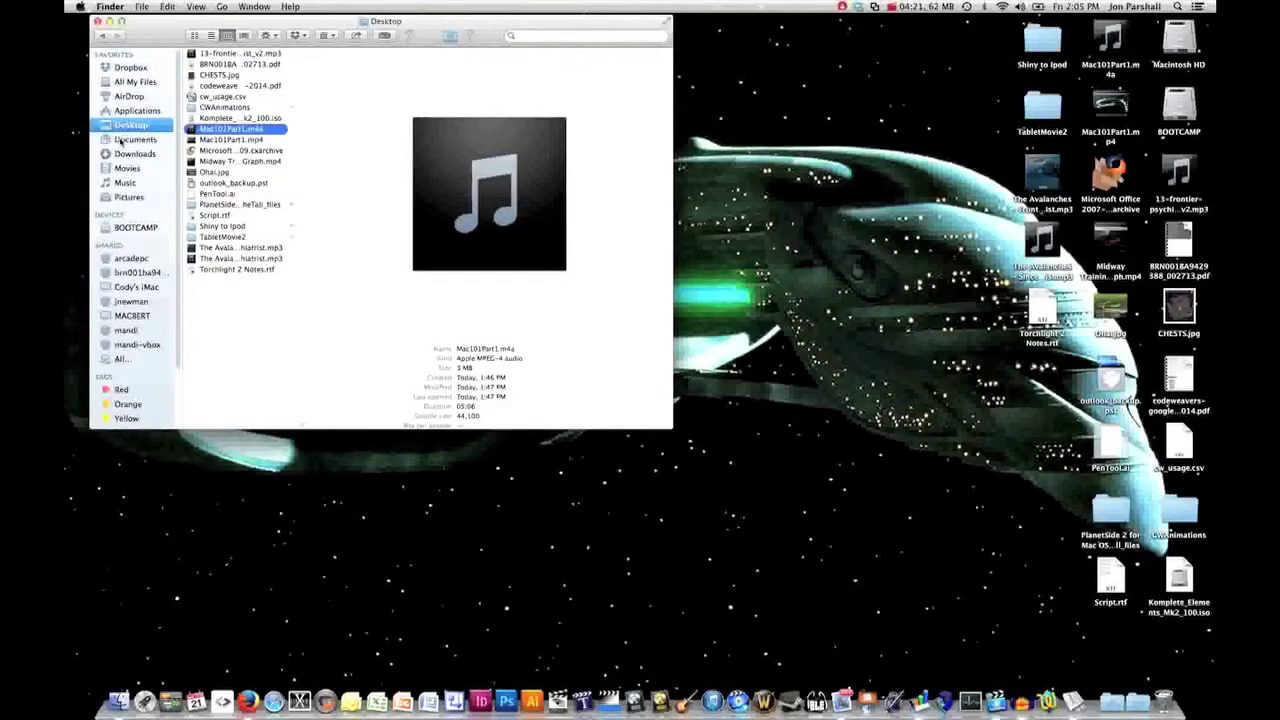
click(122, 140)
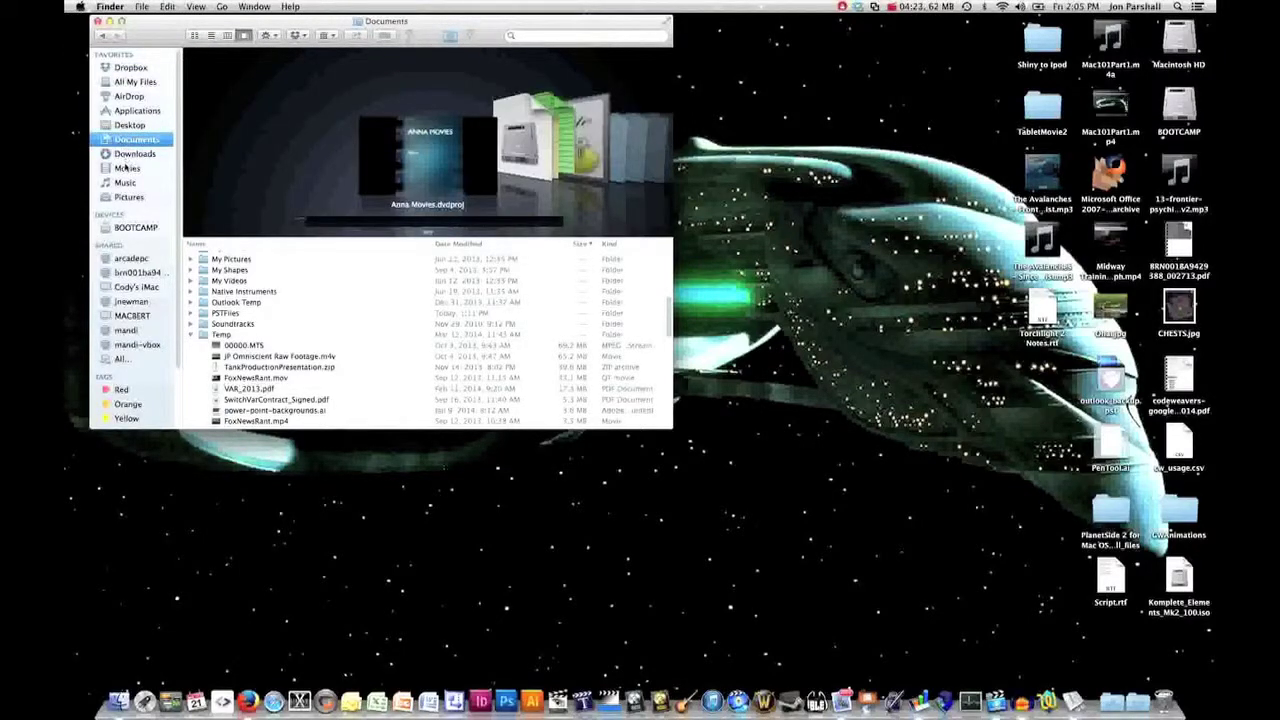
Look at Movies, then view Documents as icons and back as a list with Temp collapsed
click(126, 168)
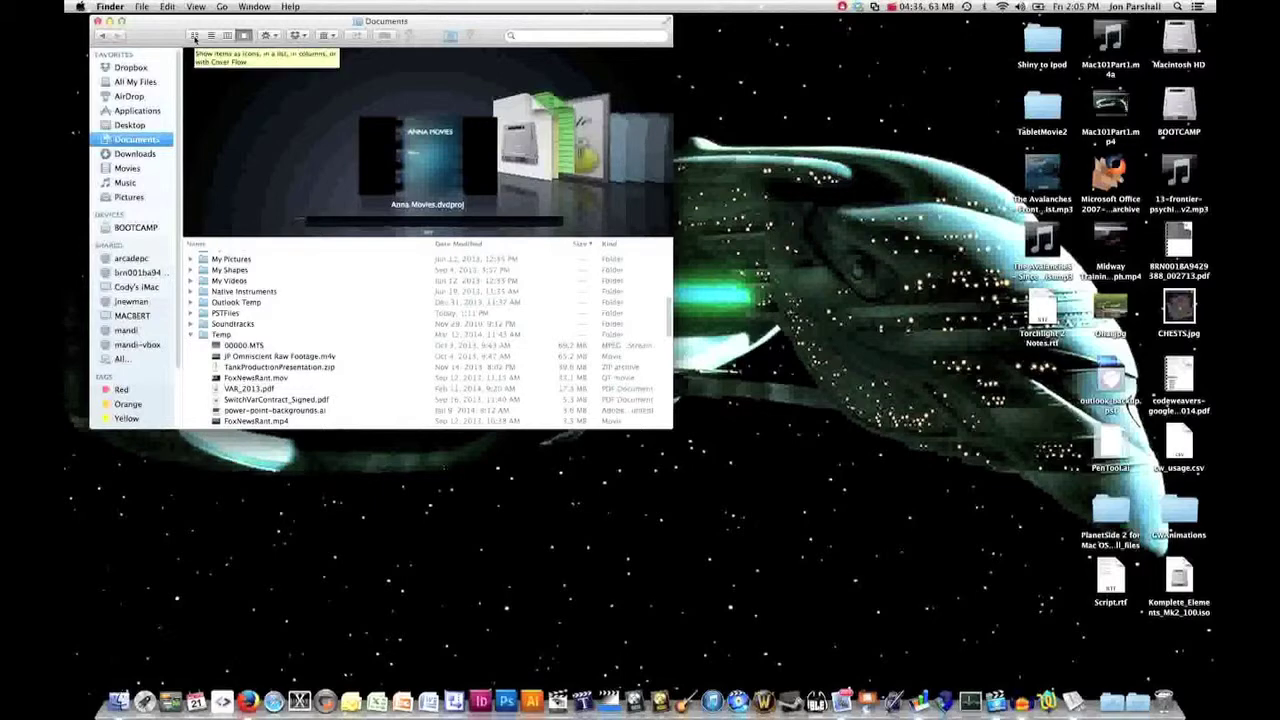
click(195, 36)
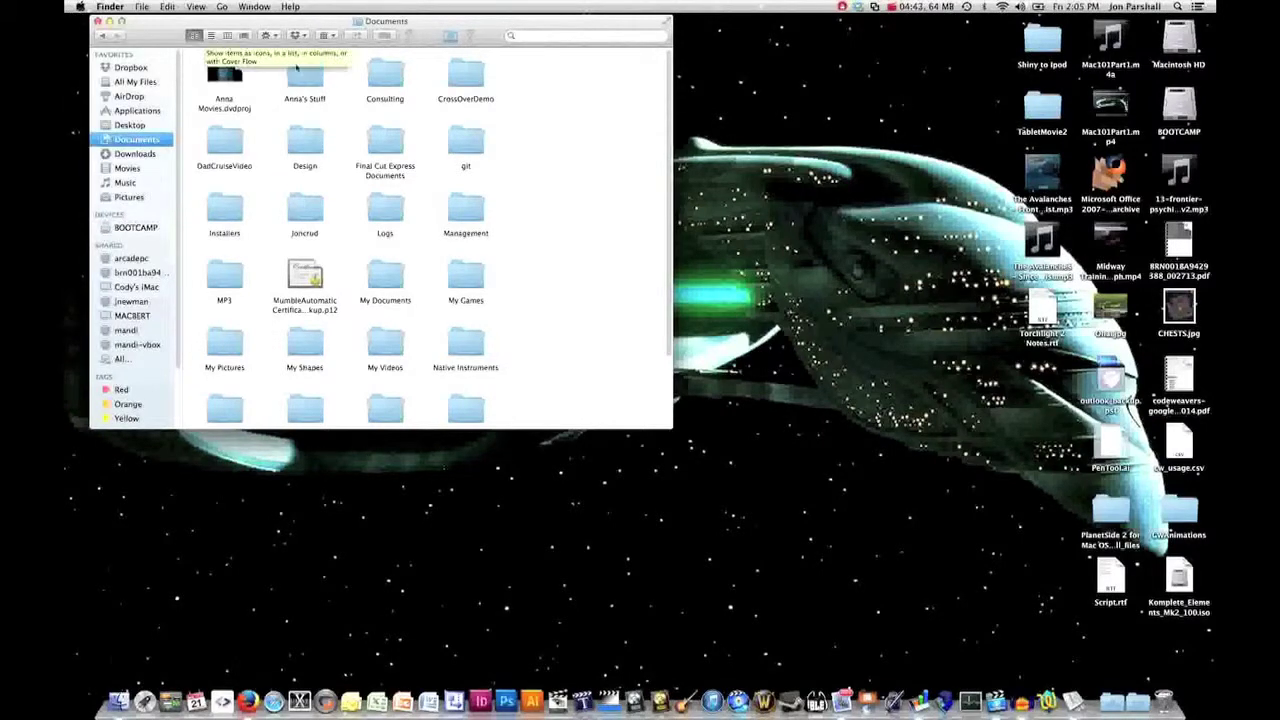
scroll(540, 312, down, 3)
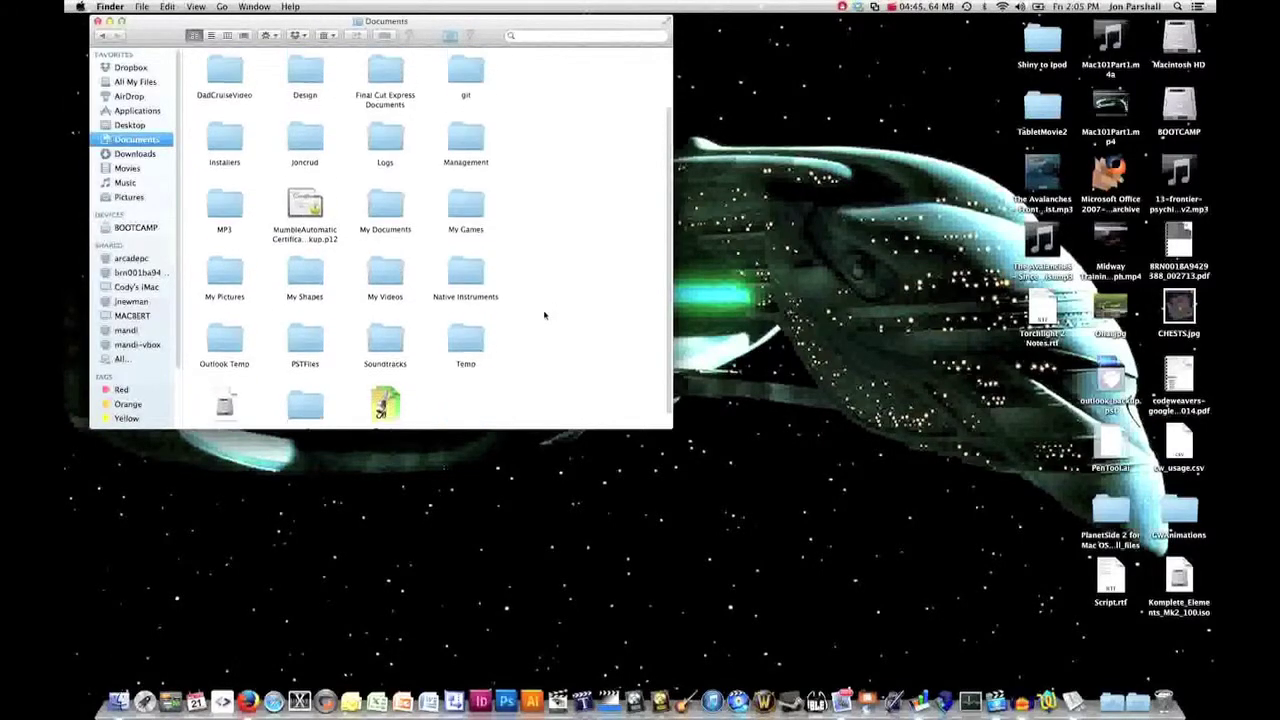
scroll(540, 312, up, 3)
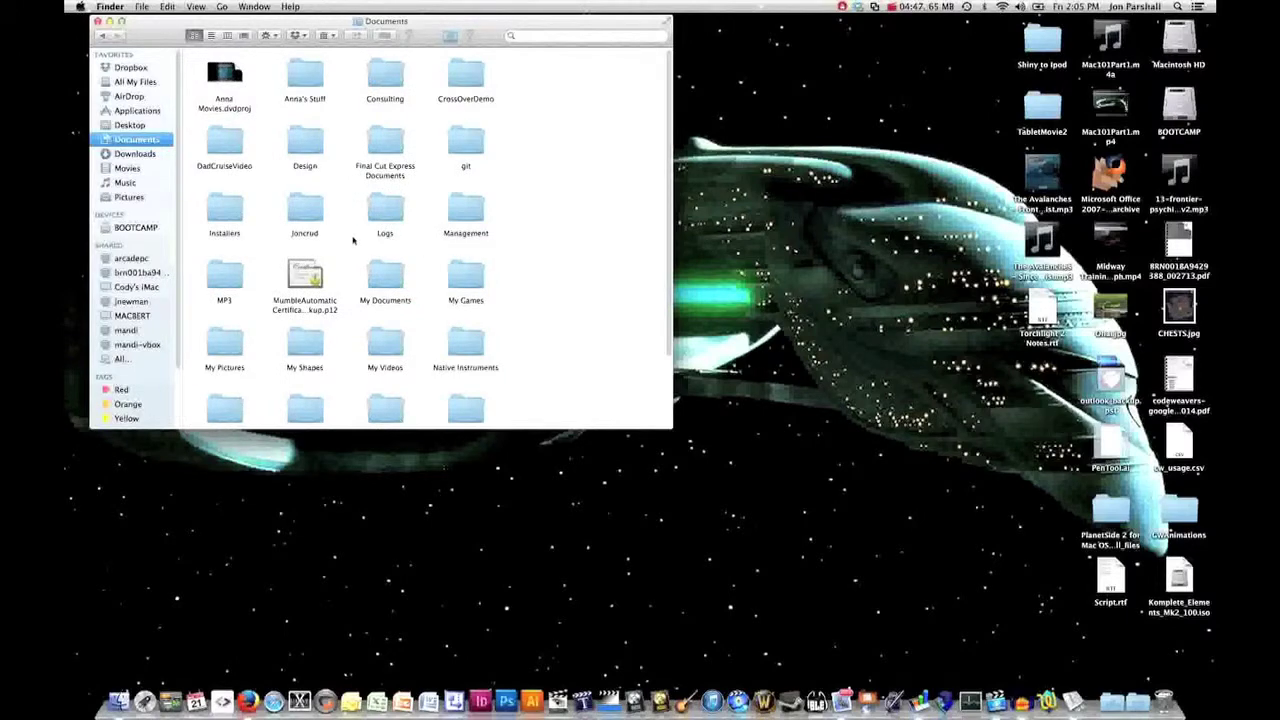
click(211, 35)
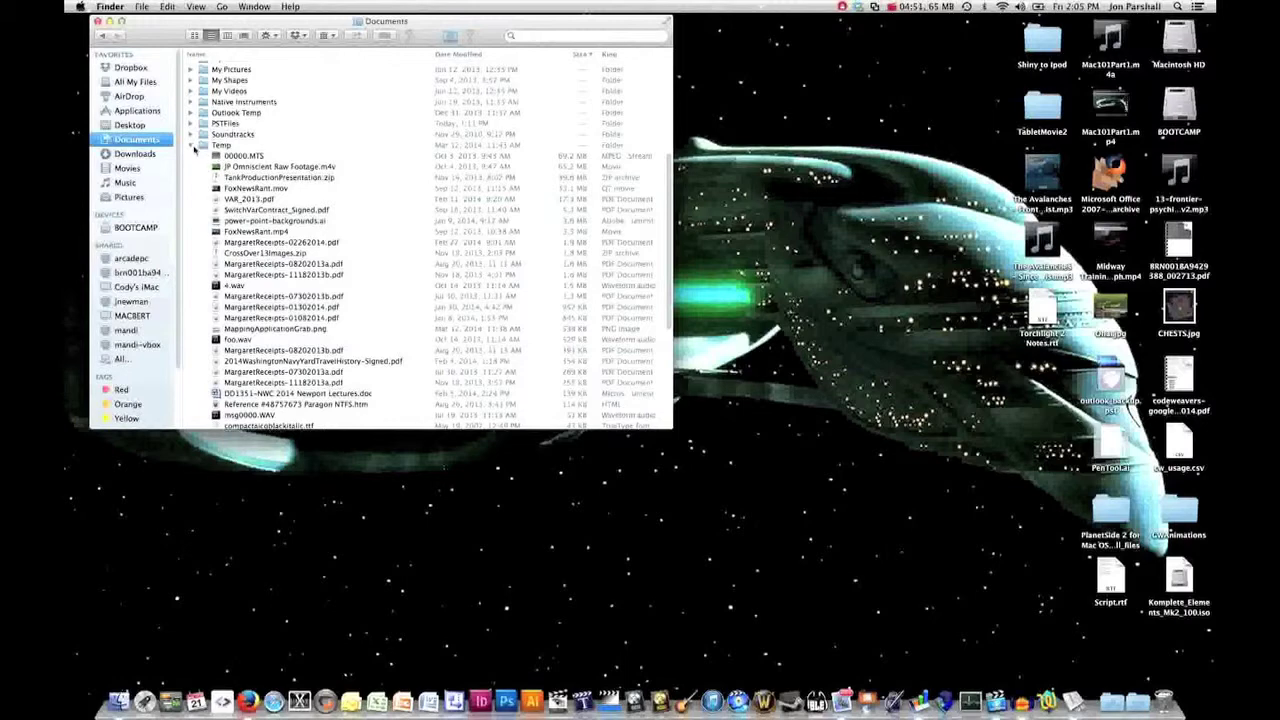
click(191, 146)
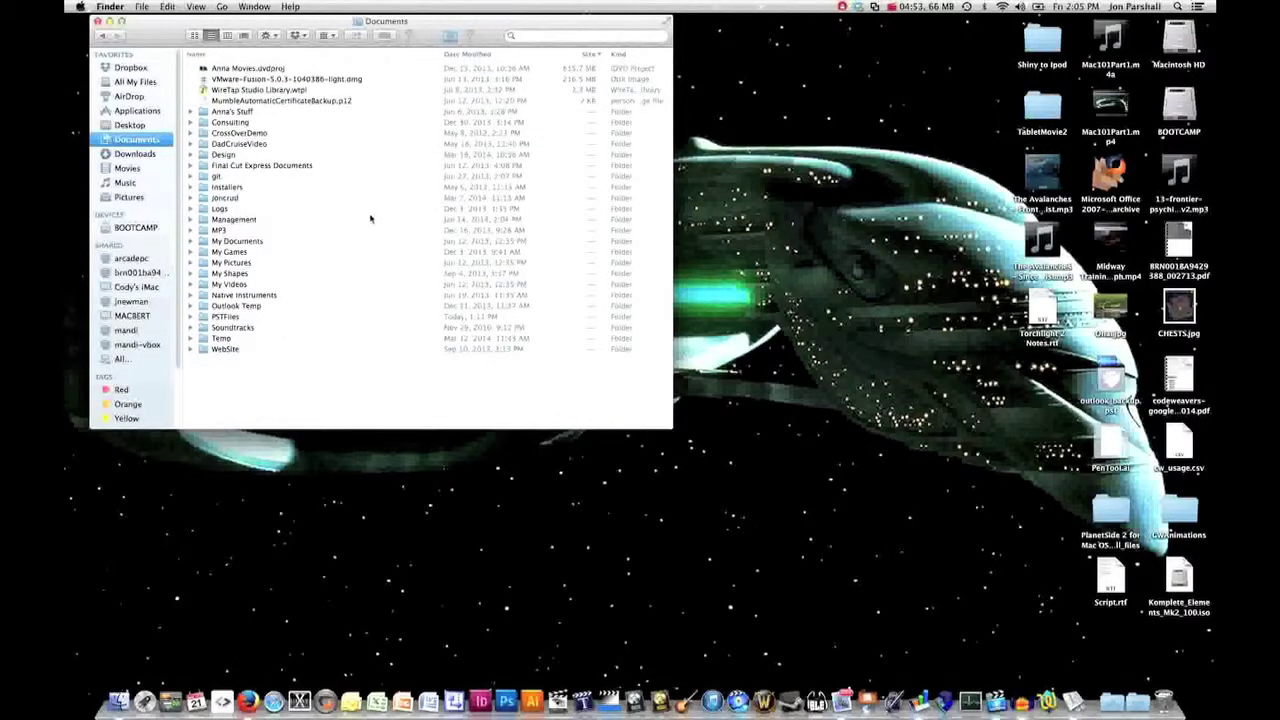
Sort Documents by date modified in both orders, then size and kind, then name
click(470, 54)
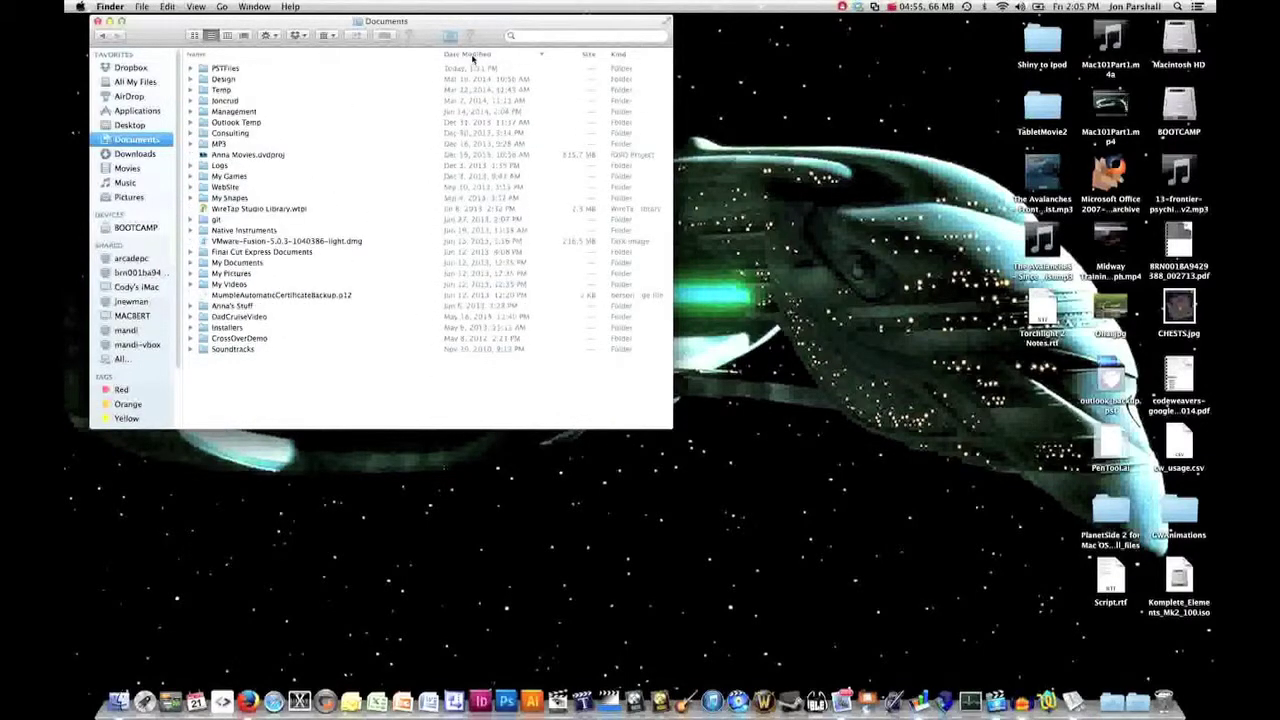
click(473, 55)
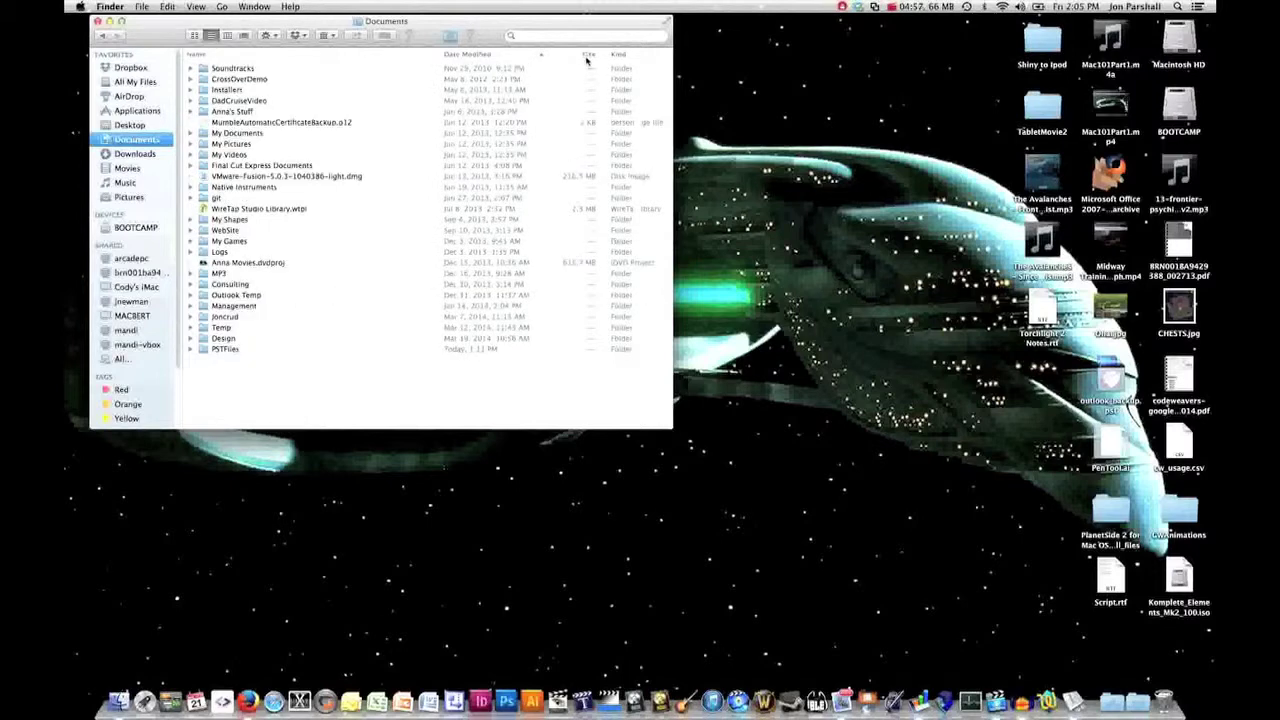
click(588, 55)
click(625, 55)
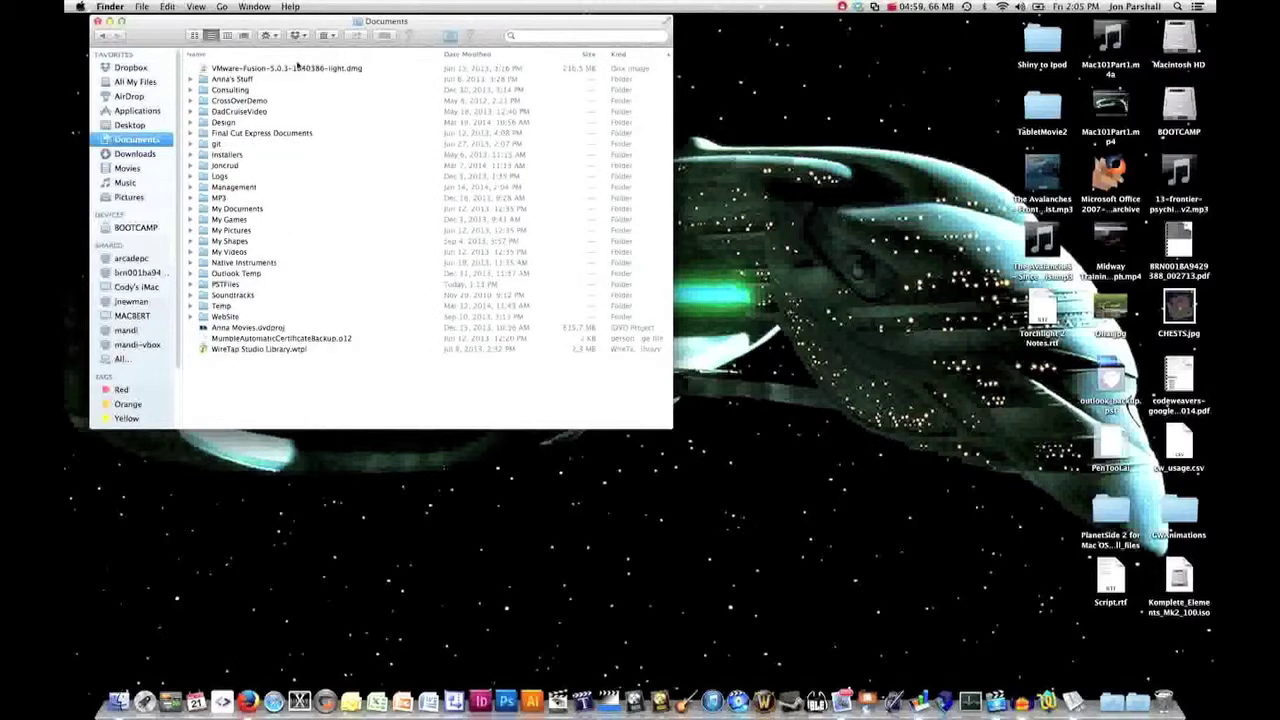
click(233, 53)
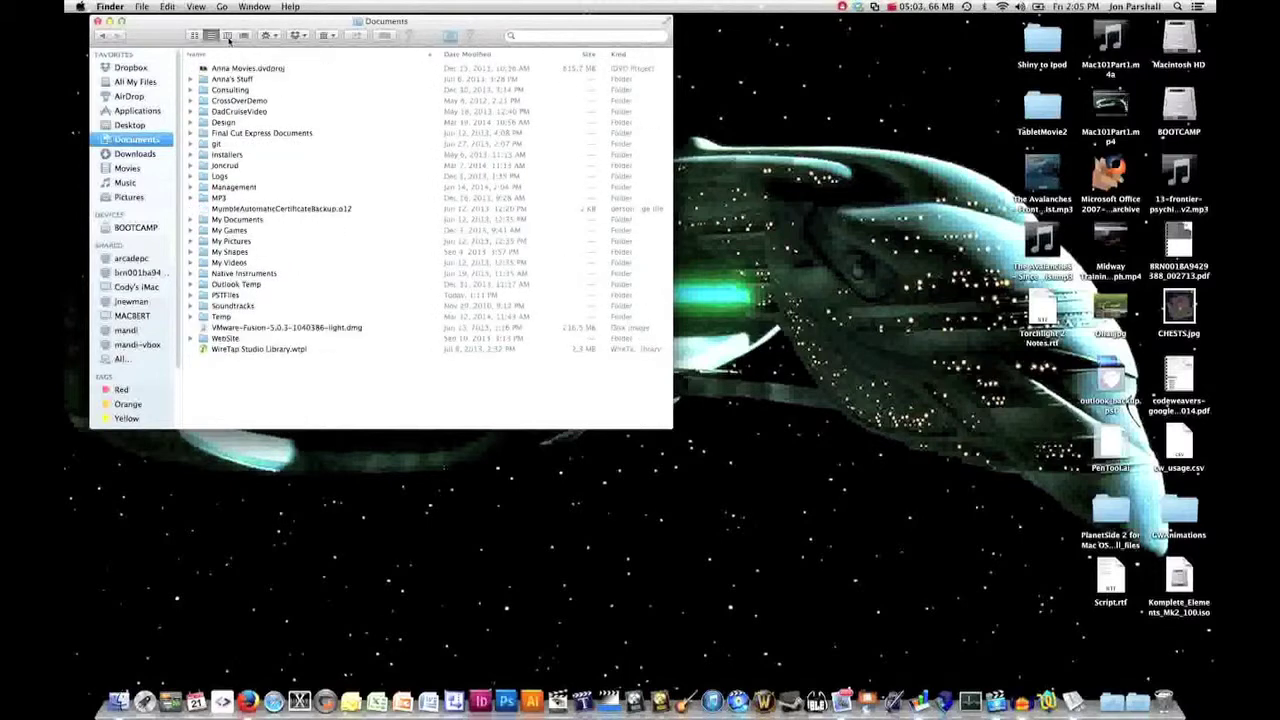
Switch to column view and drill into Design > 2013 > personal subfolder > FlashPortingVideo
click(228, 36)
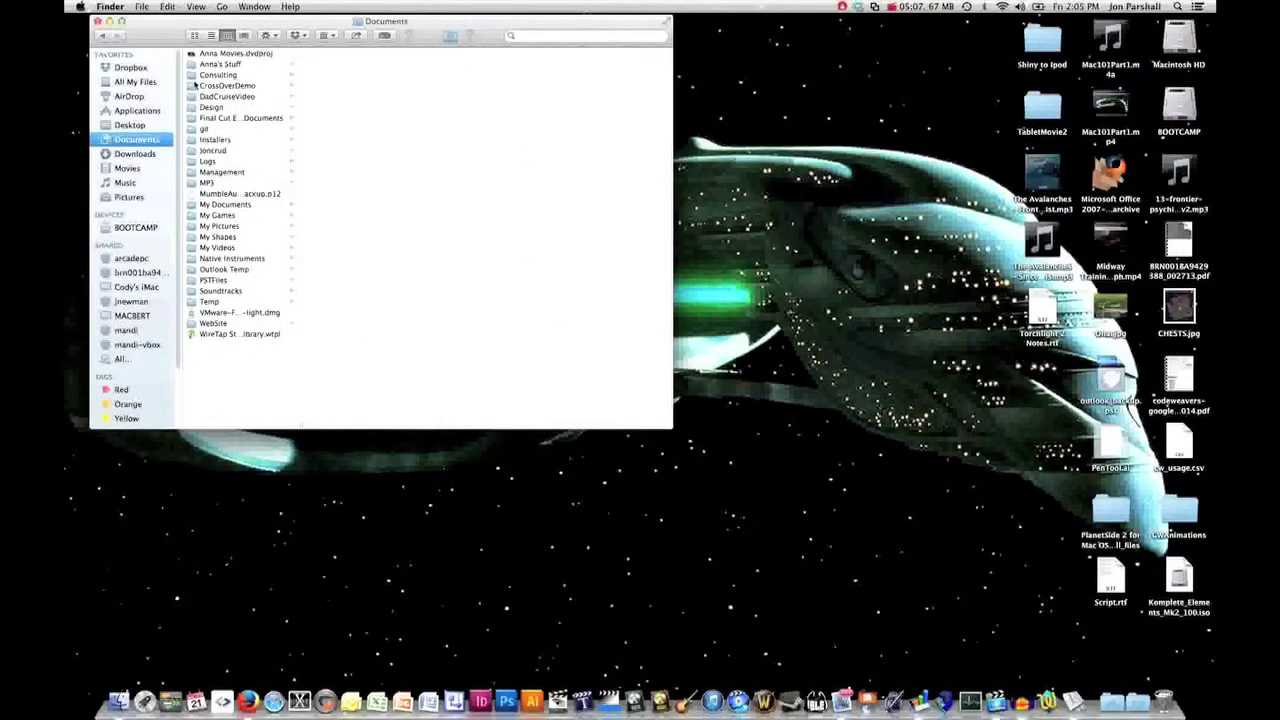
click(193, 107)
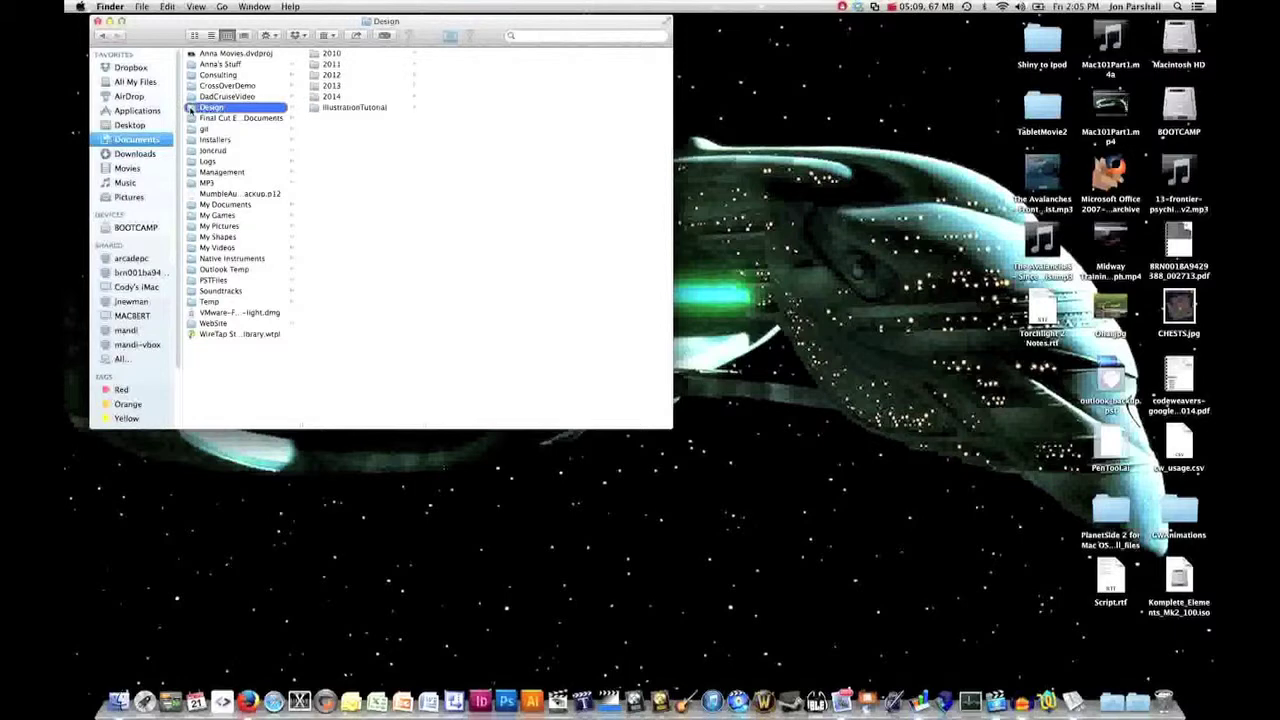
click(315, 87)
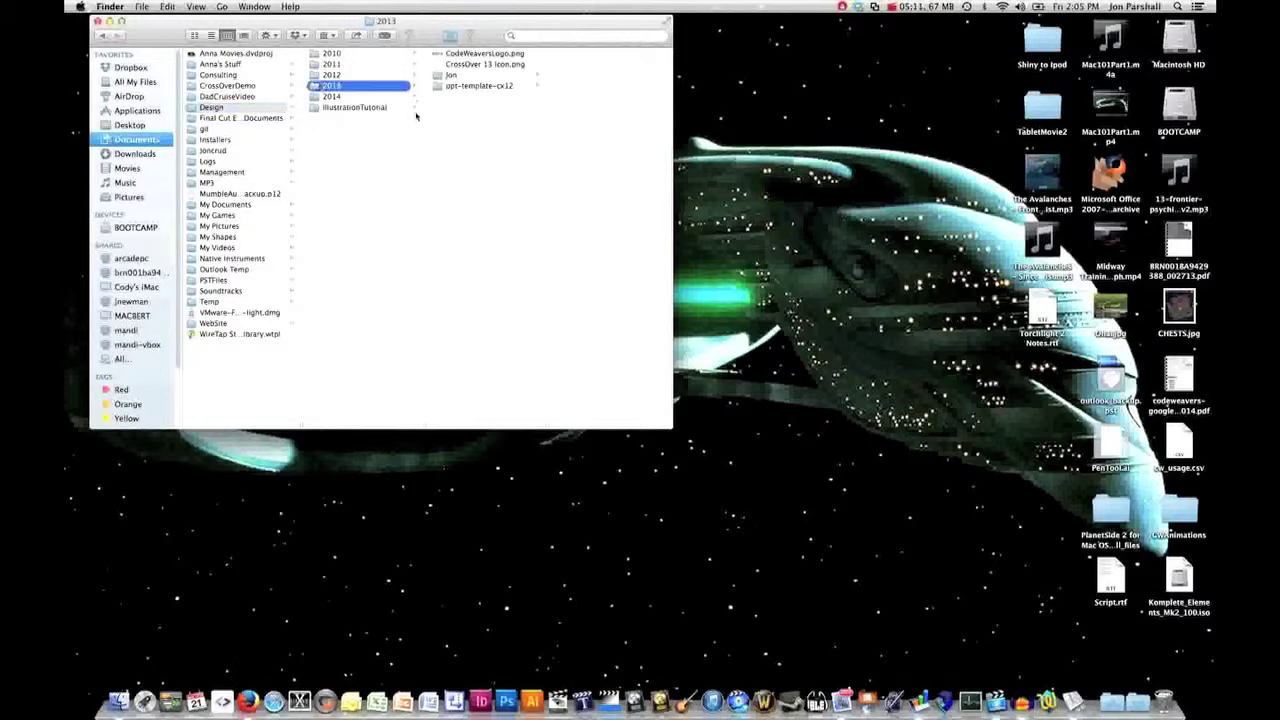
click(447, 76)
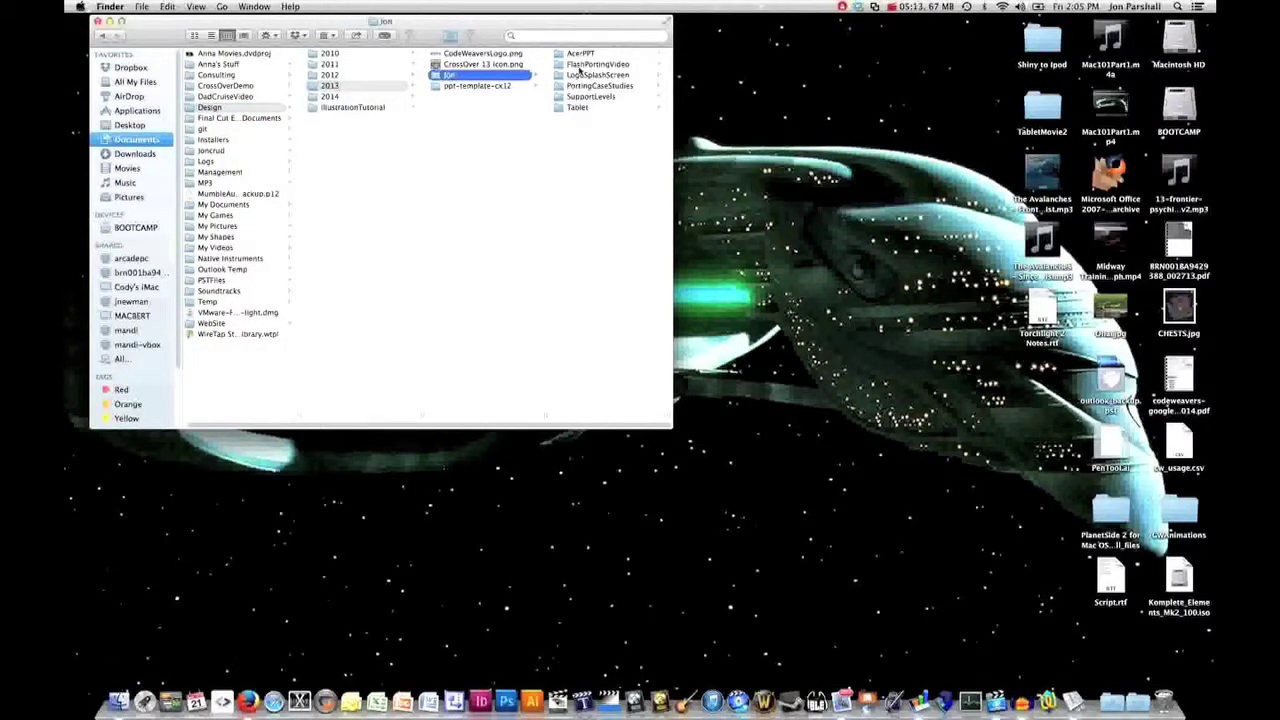
click(566, 65)
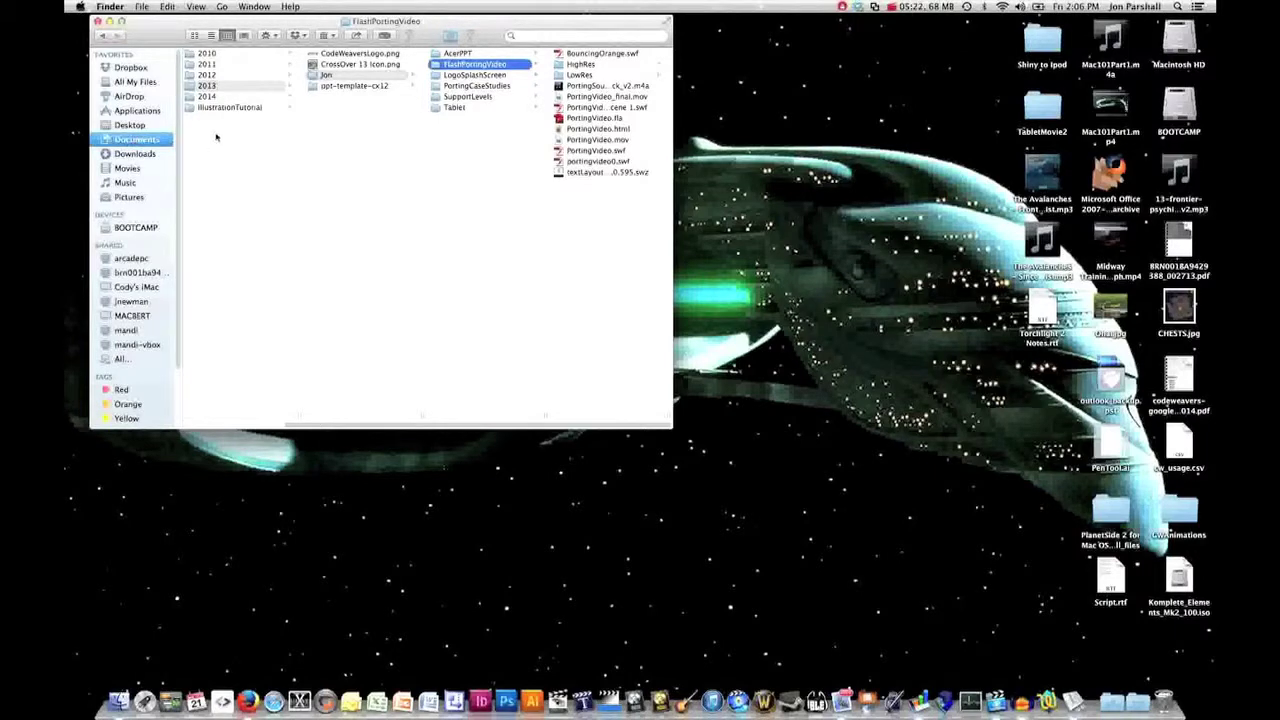
Show FlashPortingVideo in Cover Flow, step through the files, and select PortingVideo_Scene 1.swf
click(244, 36)
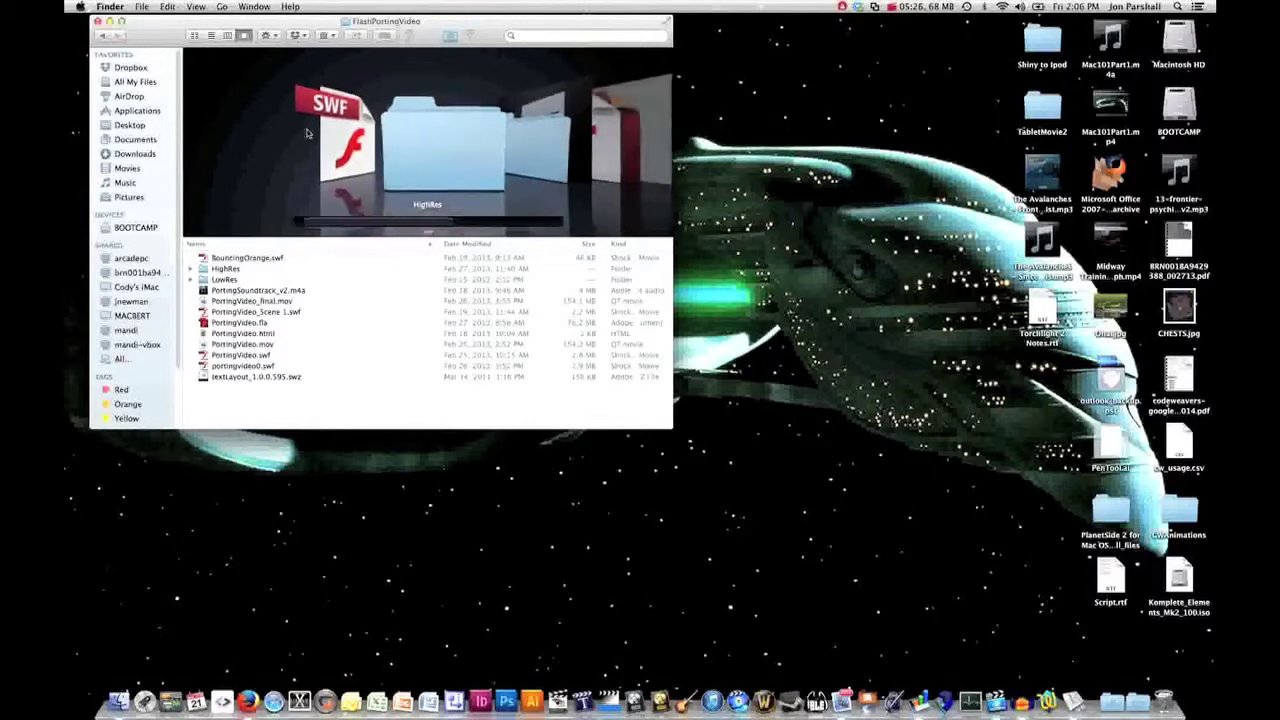
key(Down)
key(Down)
key(Down)
key(Down)
key(Down)
key(Down)
key(Down)
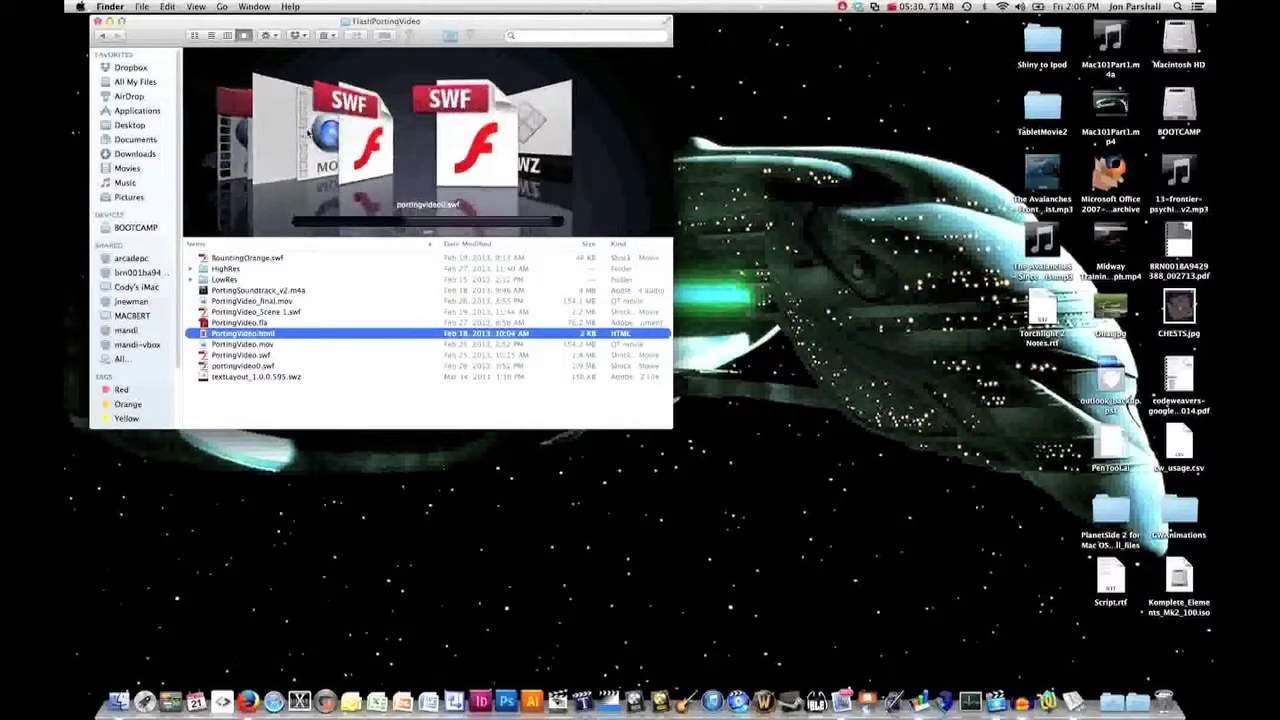
key(Down)
key(Down)
key(Down)
key(Down)
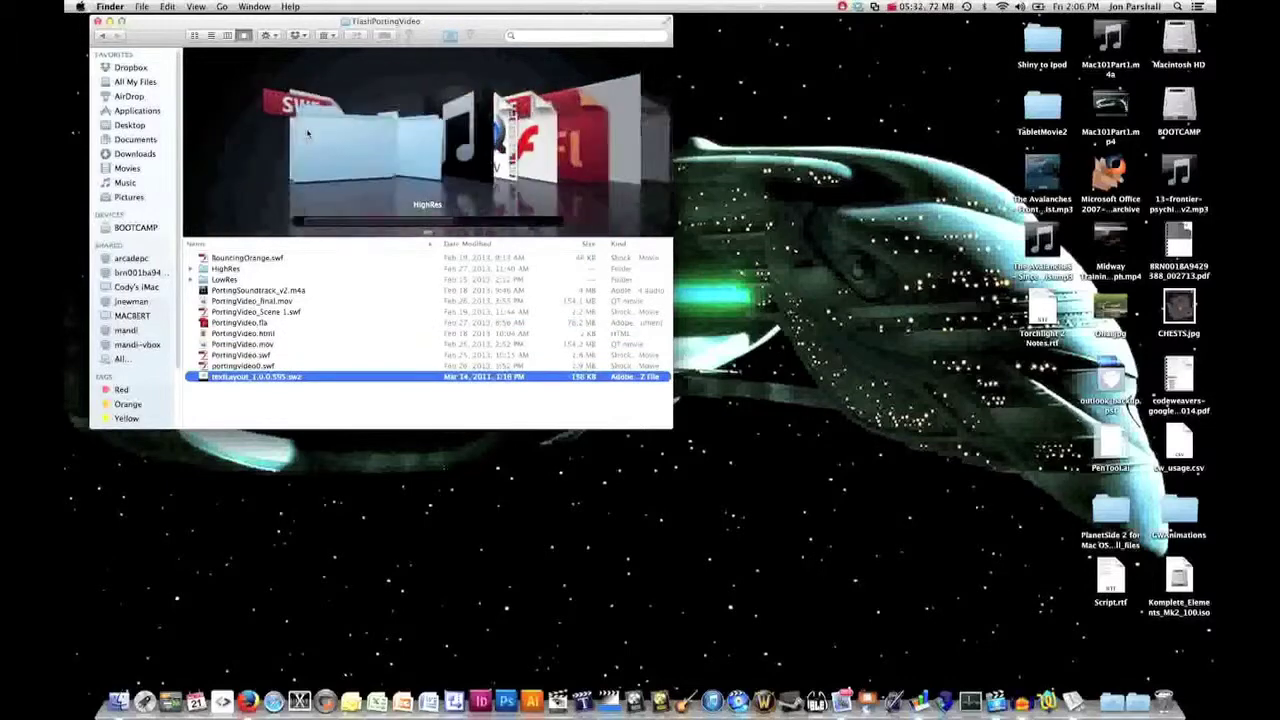
key(alt+Up)
click(407, 165)
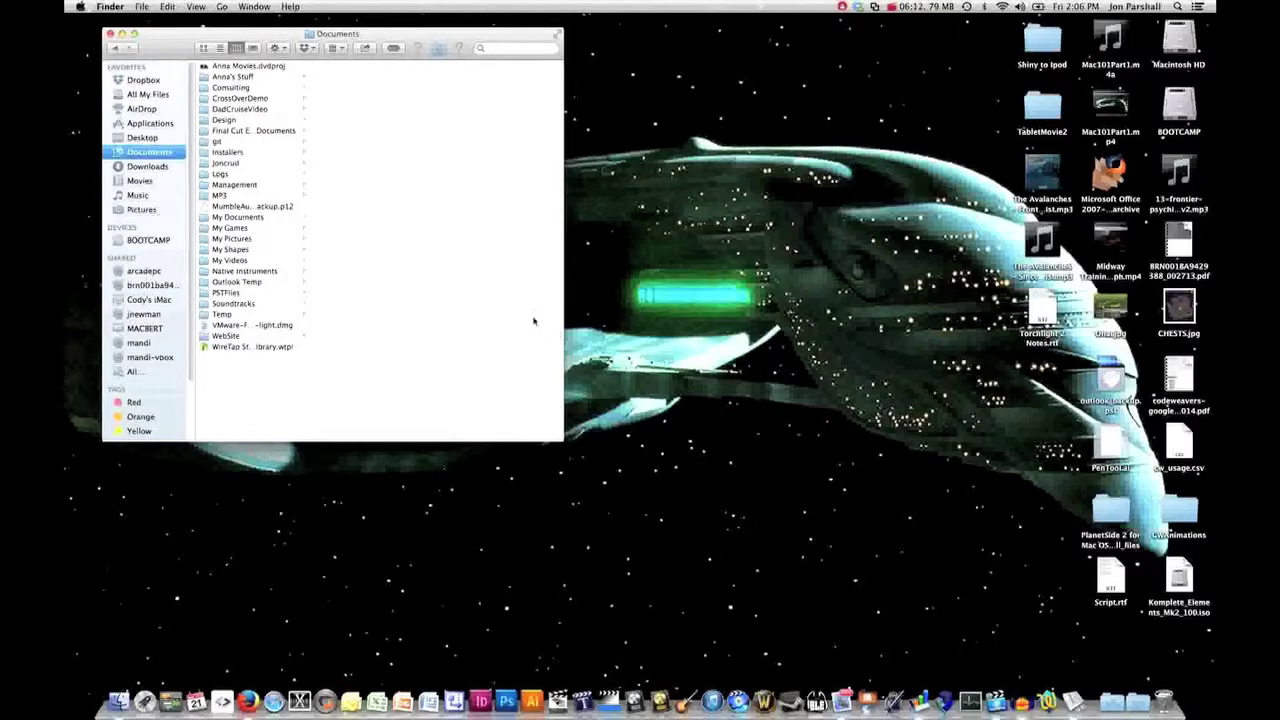
Jump to the home folder using Go > Home
click(222, 8)
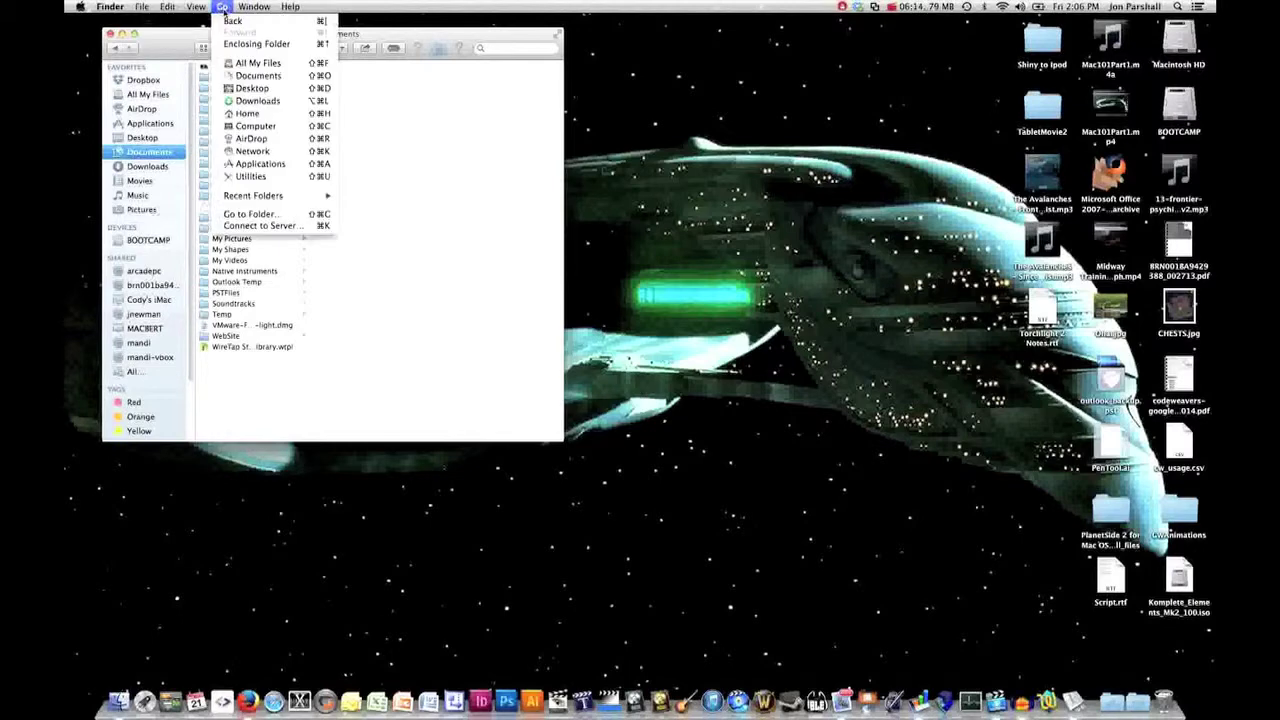
click(238, 115)
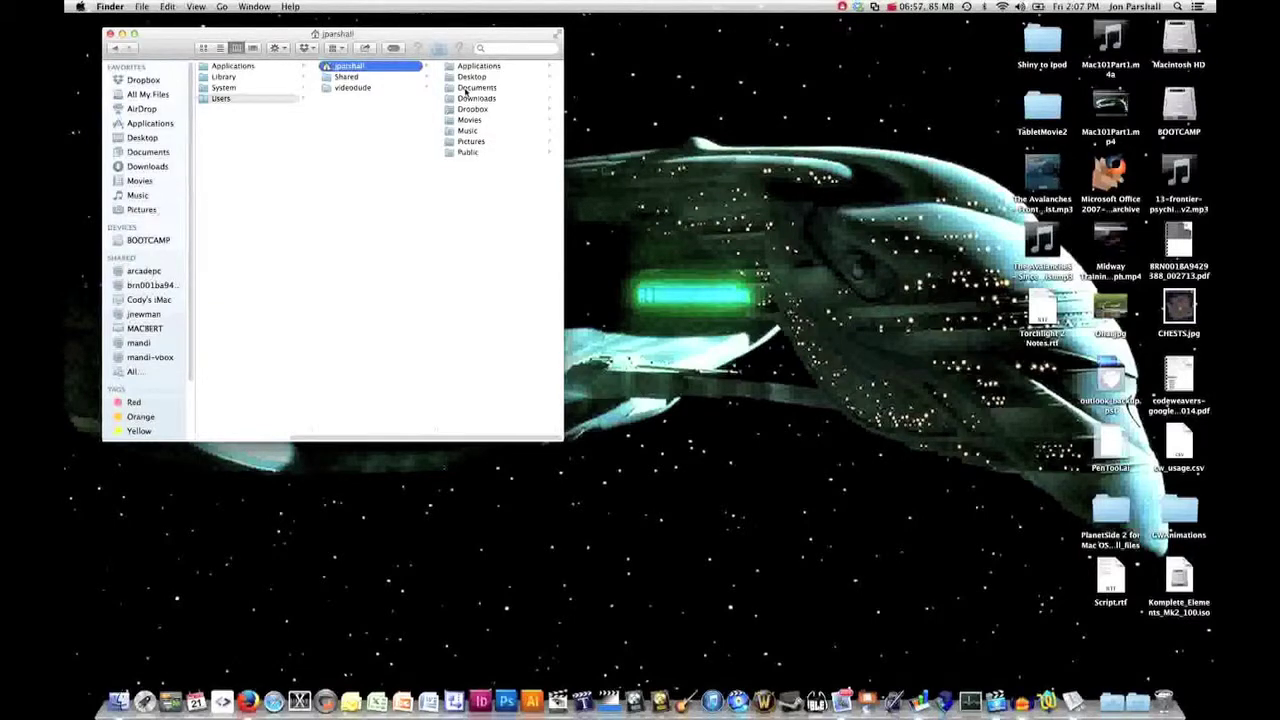
Browse Applications > CrossOver launchers: Microsoft Office, Cube World, Steam, and Microsoft Office again
click(460, 68)
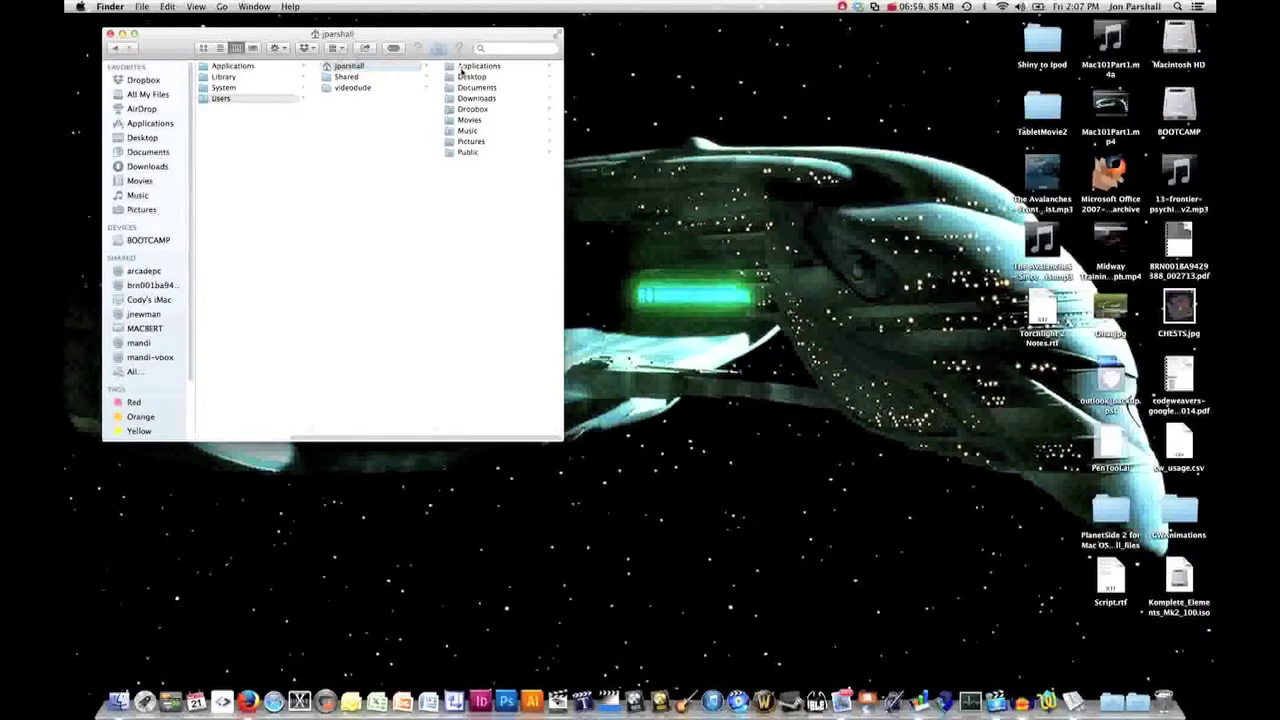
click(462, 67)
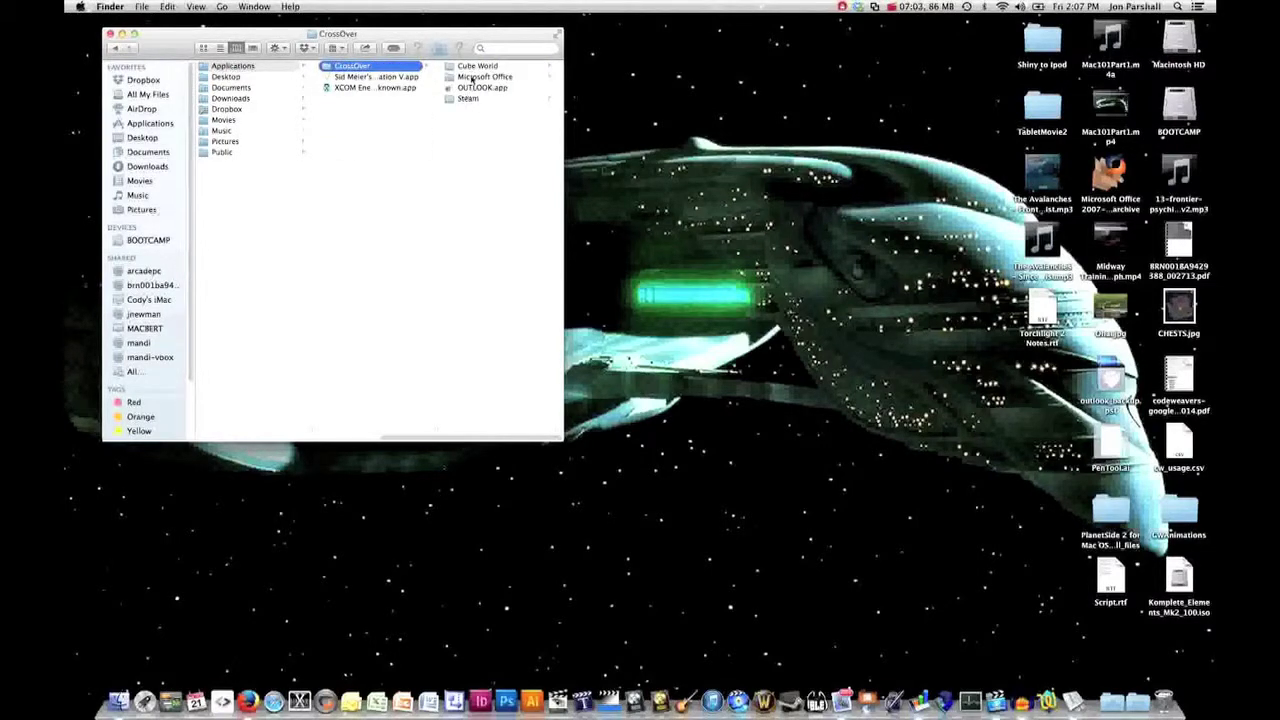
click(463, 77)
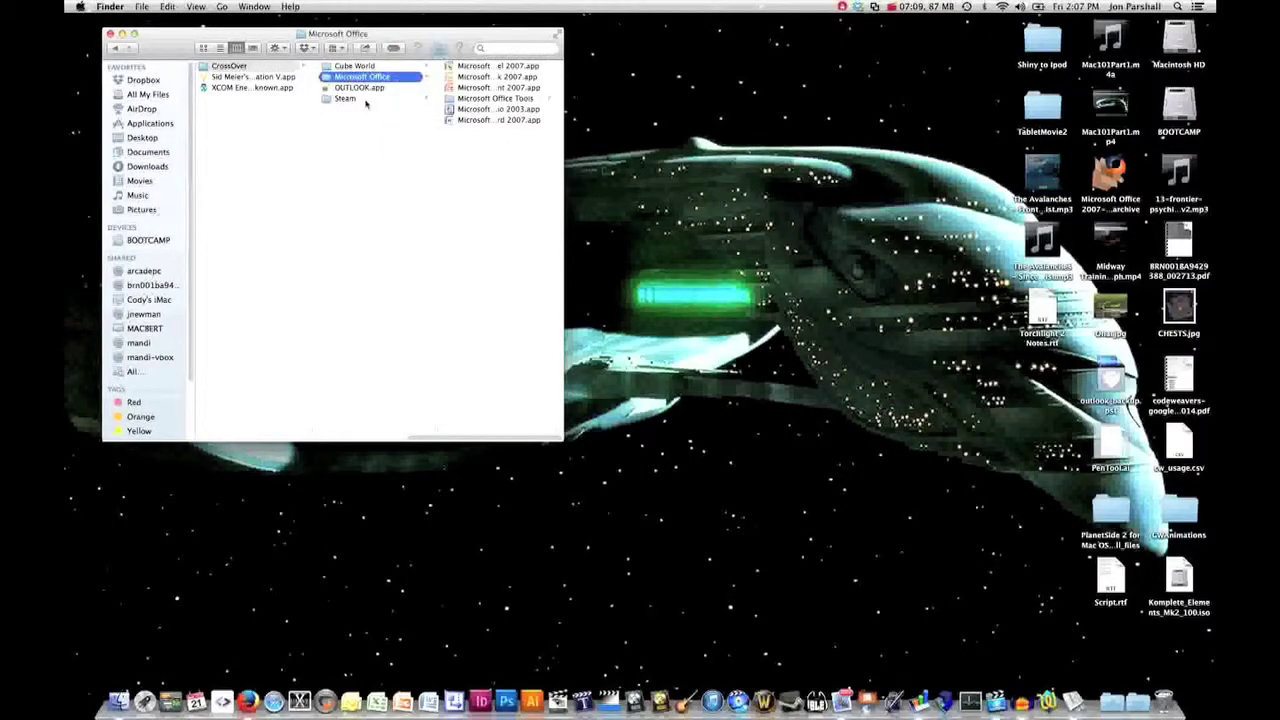
click(349, 66)
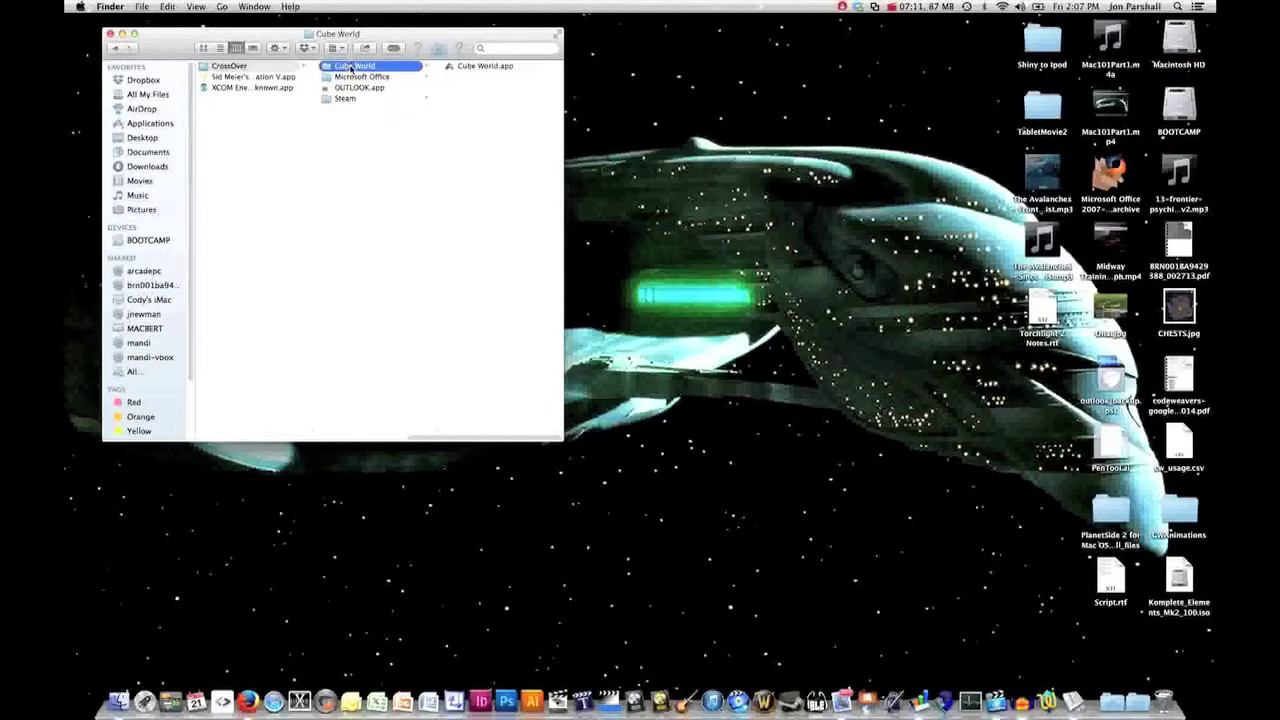
click(347, 77)
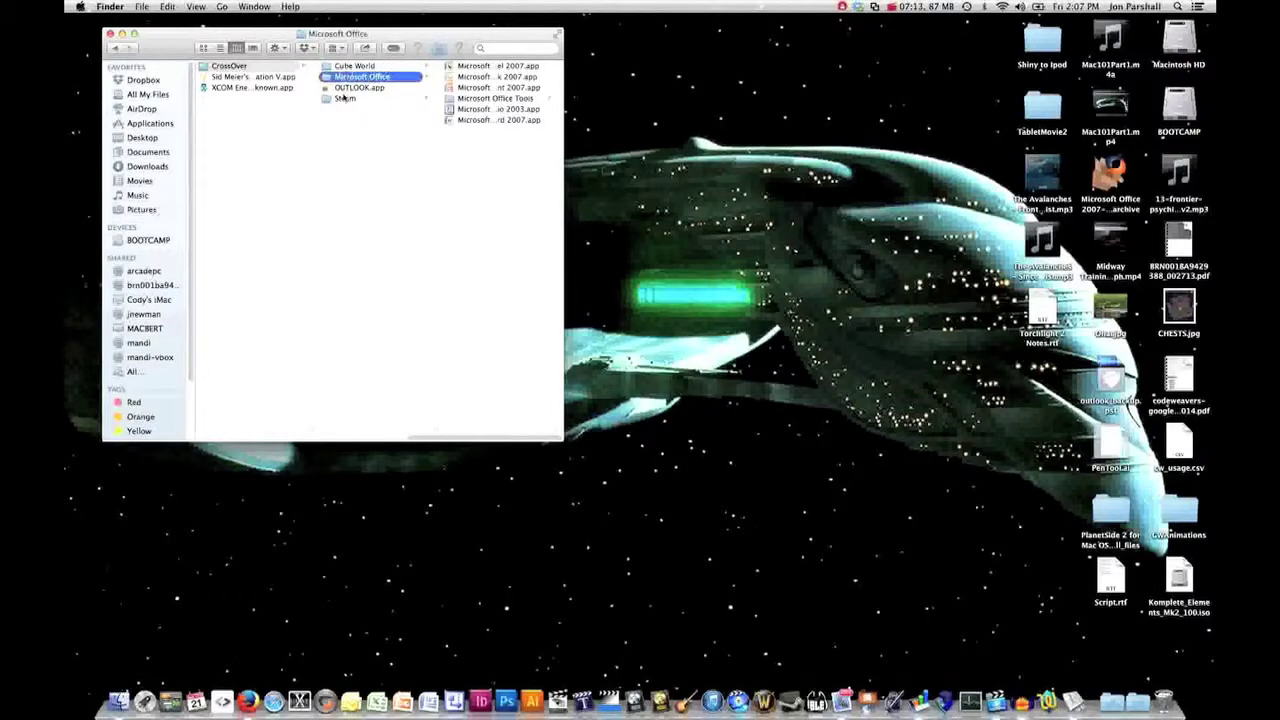
click(343, 98)
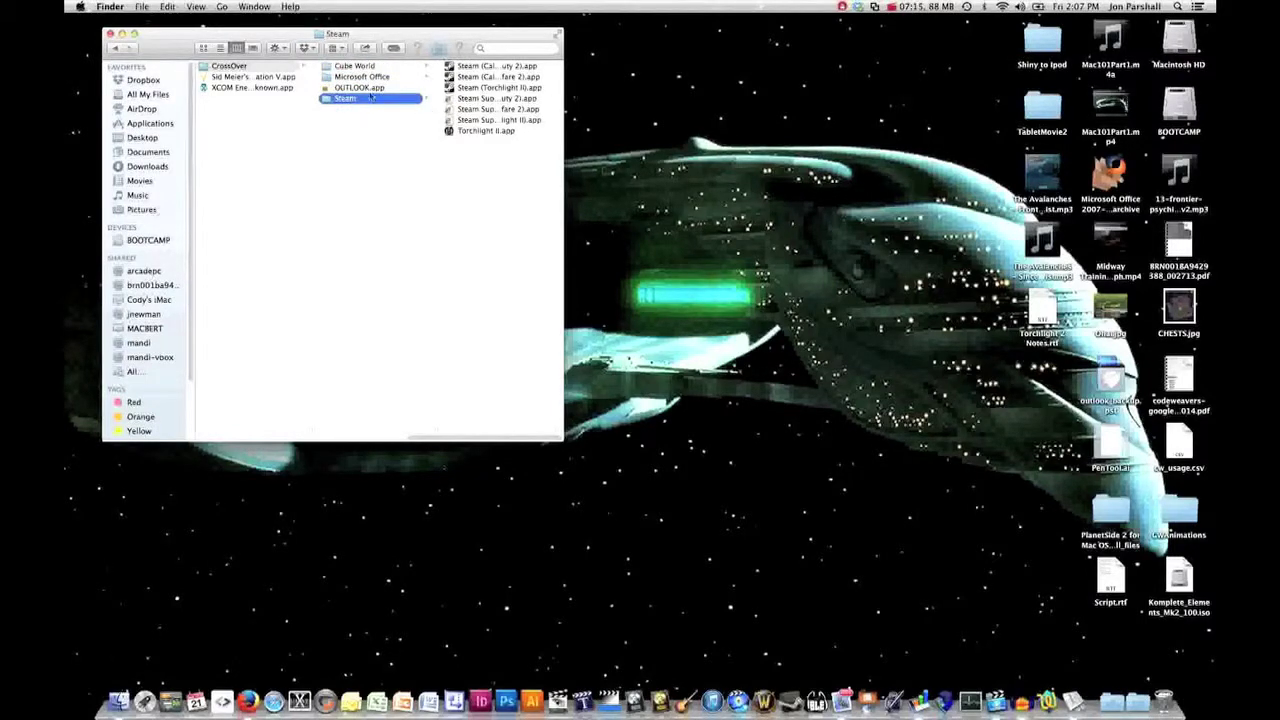
click(356, 78)
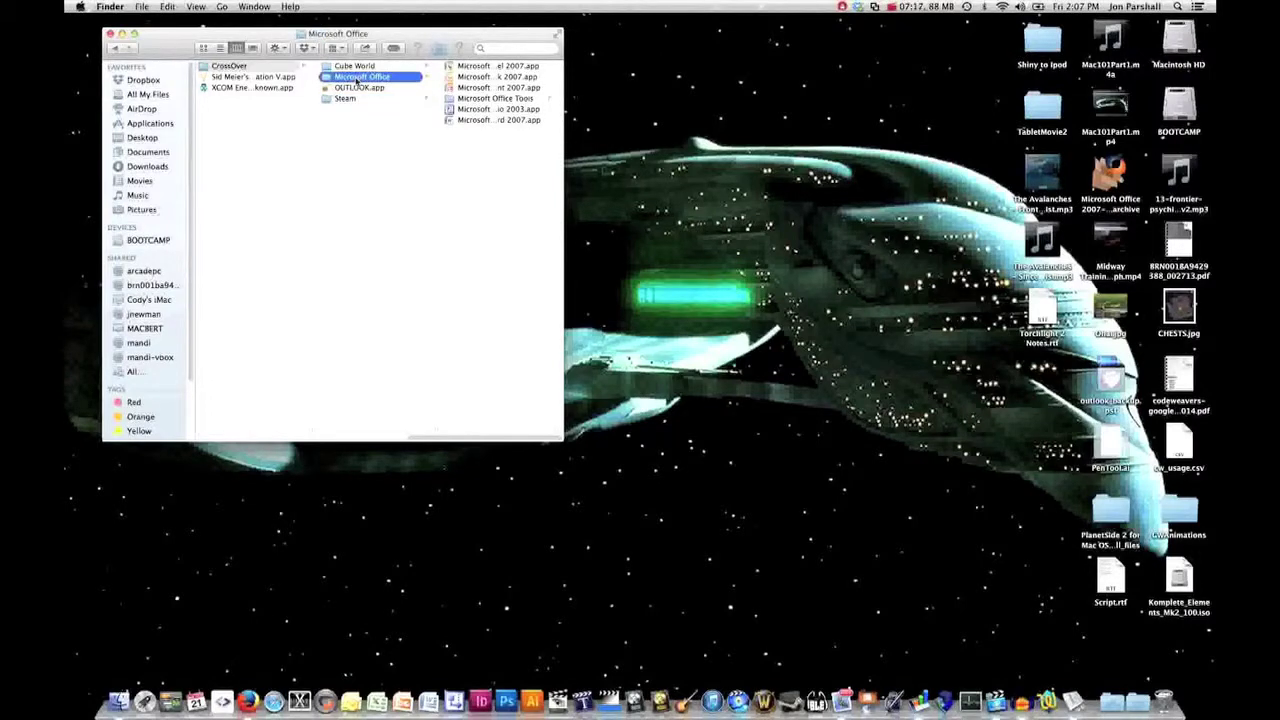
Scroll the column view back left and open the home folder's Downloads
click(314, 438)
mouse_move(314, 438)
mouse_down()
mouse_move(223, 434)
mouse_move(314, 440)
mouse_up()
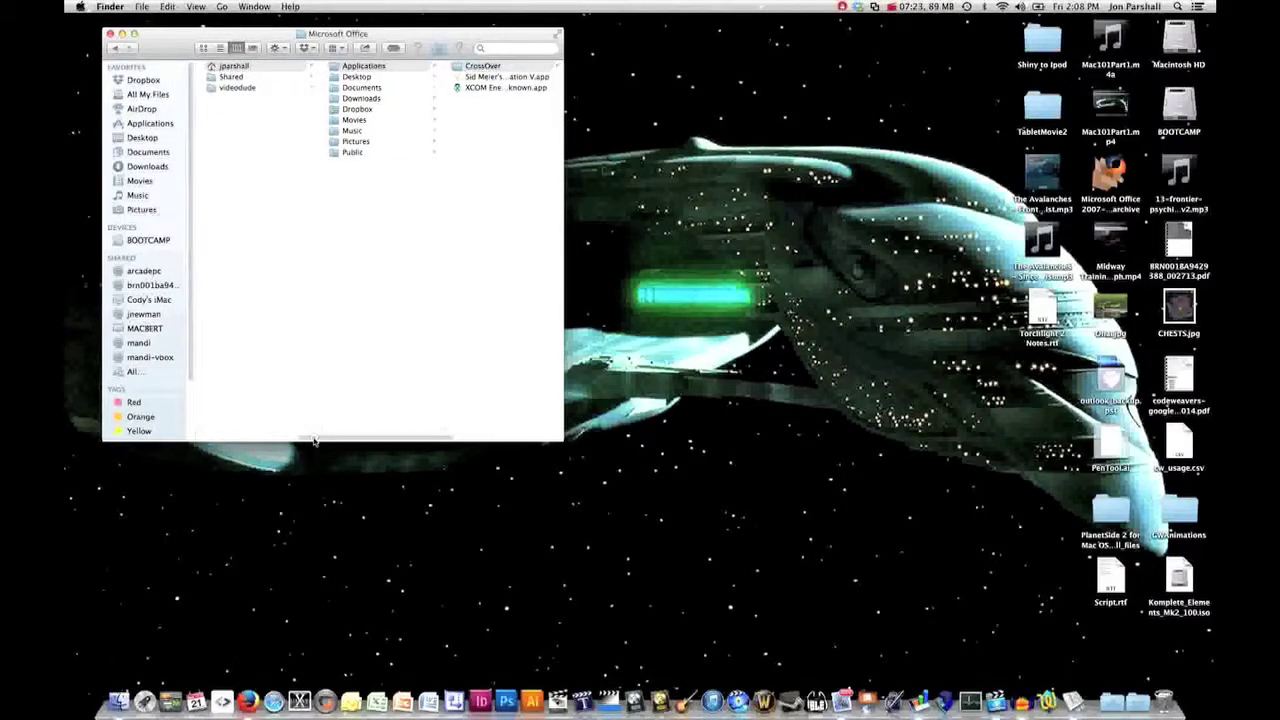
click(354, 99)
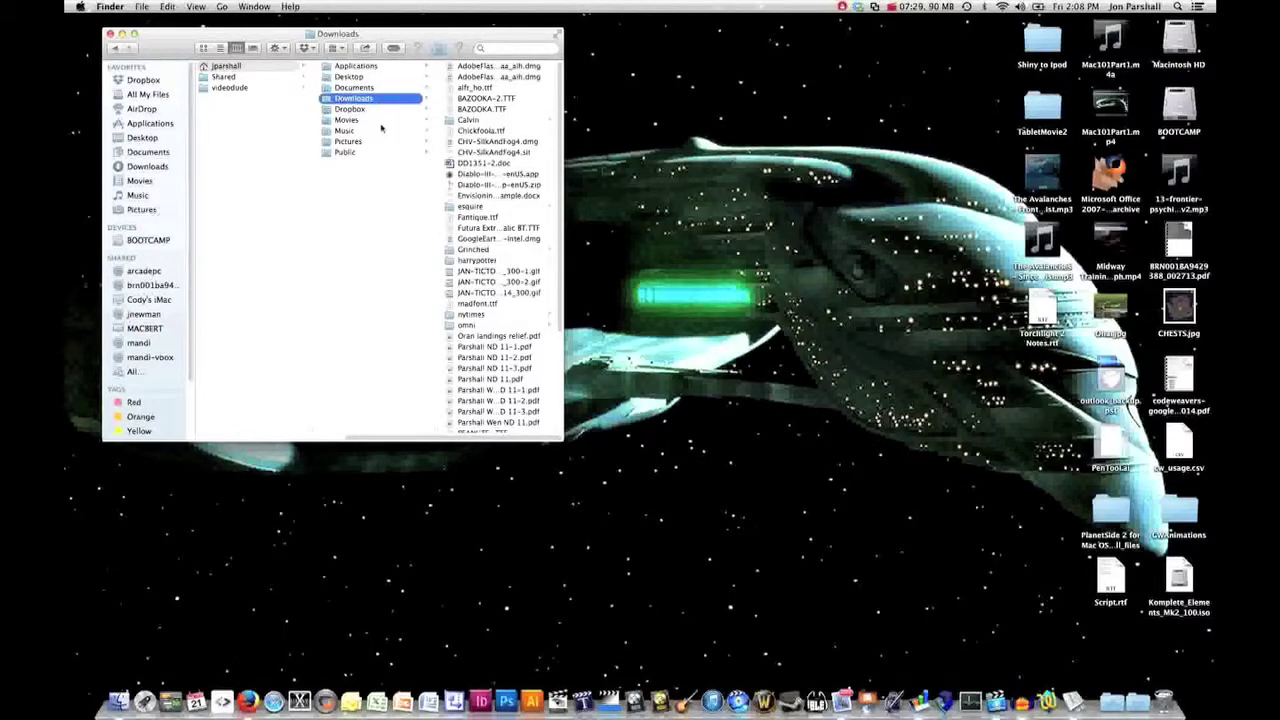
Pop up the Dock's recent Downloads stack, then browse Movies, Music and Pictures in the column view
click(1140, 698)
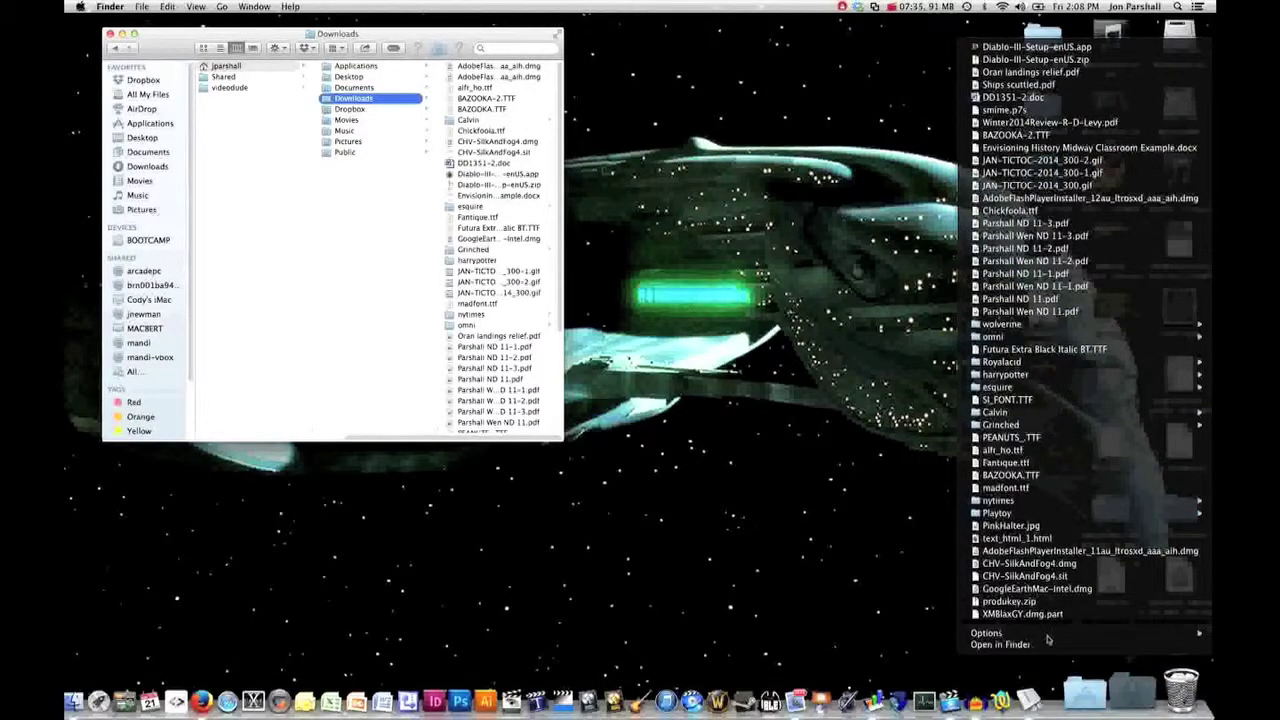
click(366, 119)
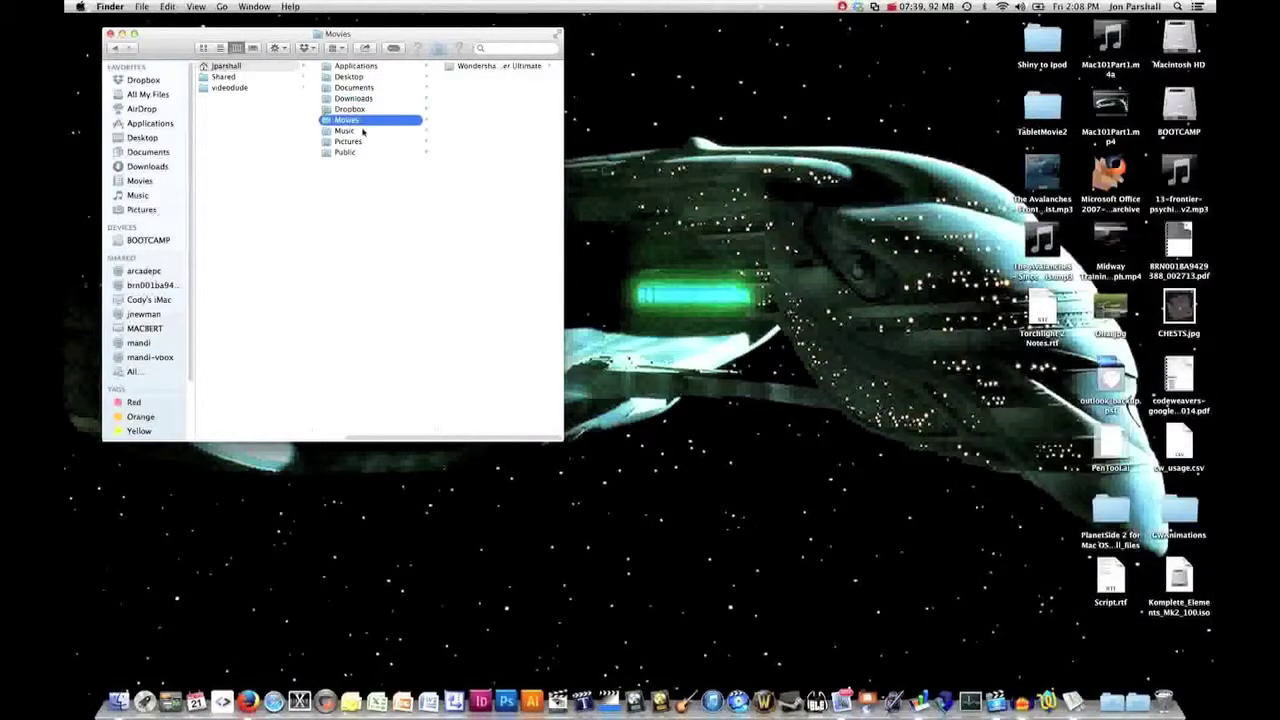
click(363, 130)
click(363, 141)
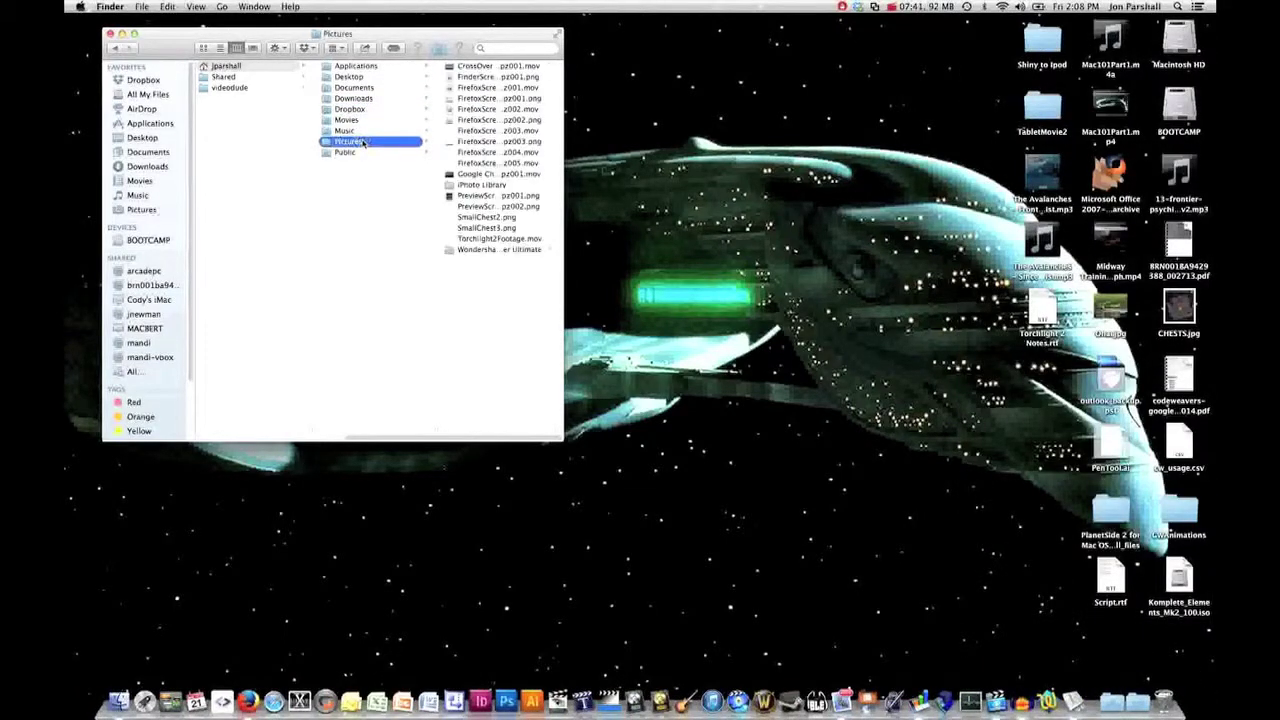